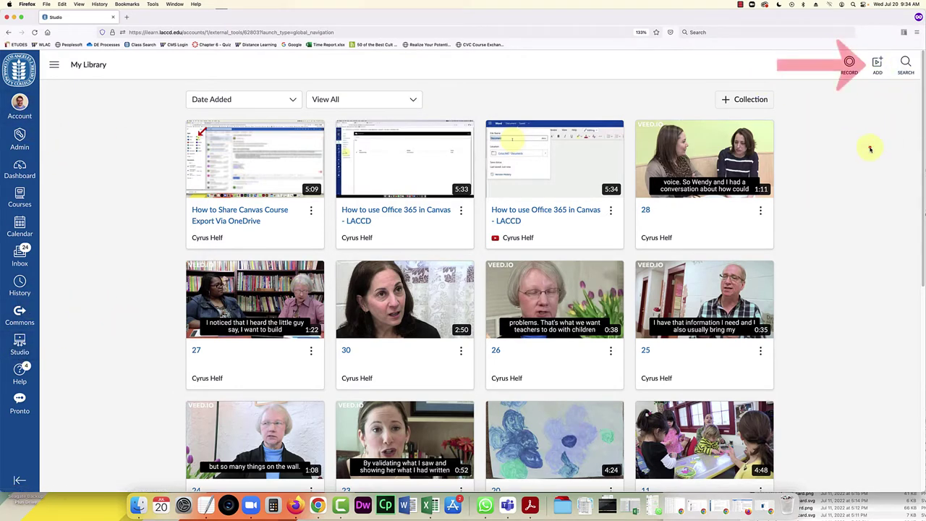
# - Drag Multifactor…Email.mp4 from Downloads into Canvas Studio's Add to My Library dialog
pyautogui.click(878, 65)
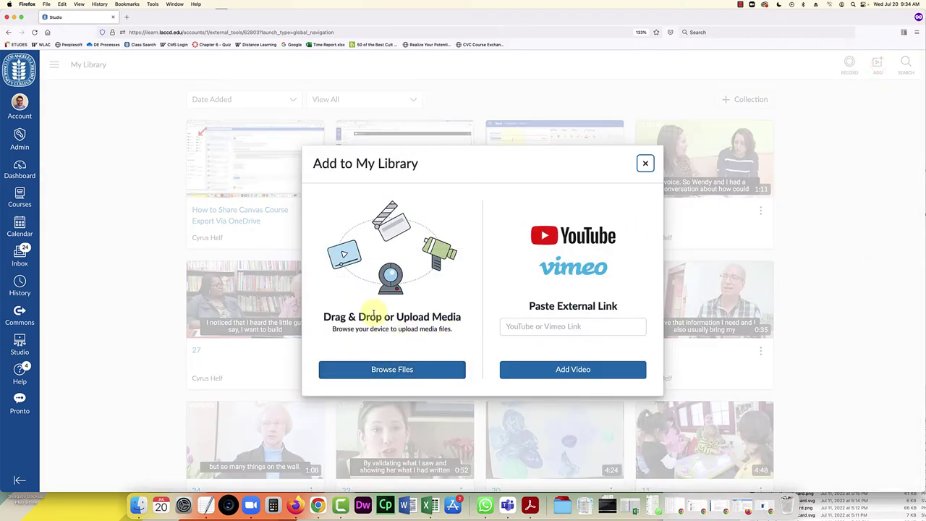
pyautogui.click(845, 507)
pyautogui.moveTo(781, 421); pyautogui.dragTo(395, 262)
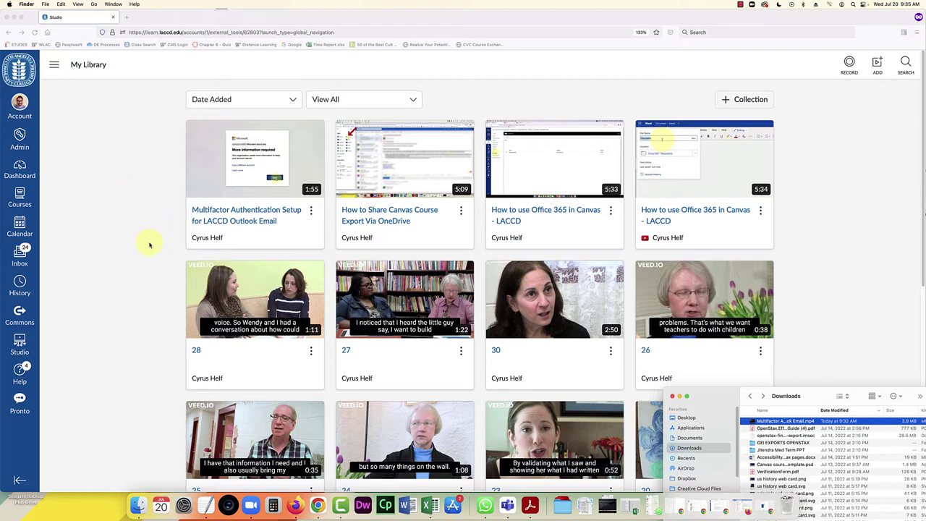
# - From My Library, open the Multifactor video and request captions with English as the spoken language
pyautogui.click(154, 206)
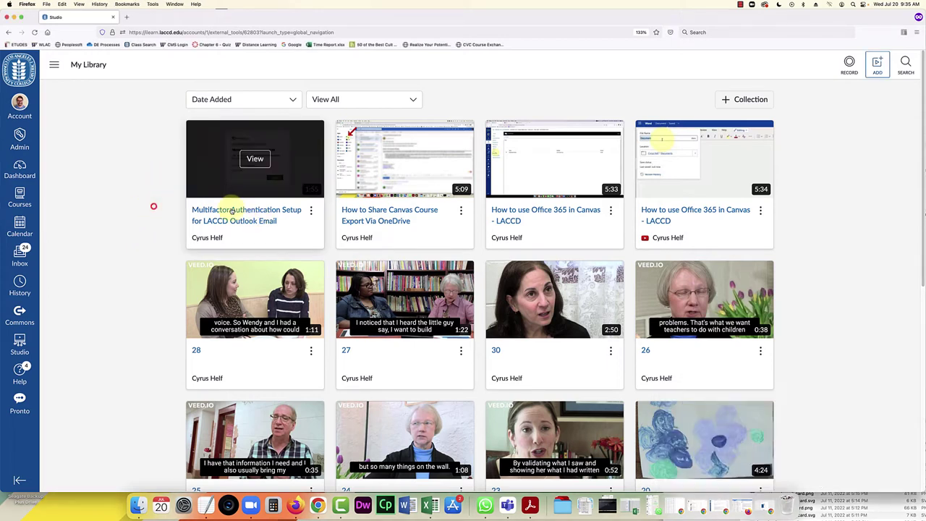
pyautogui.click(248, 211)
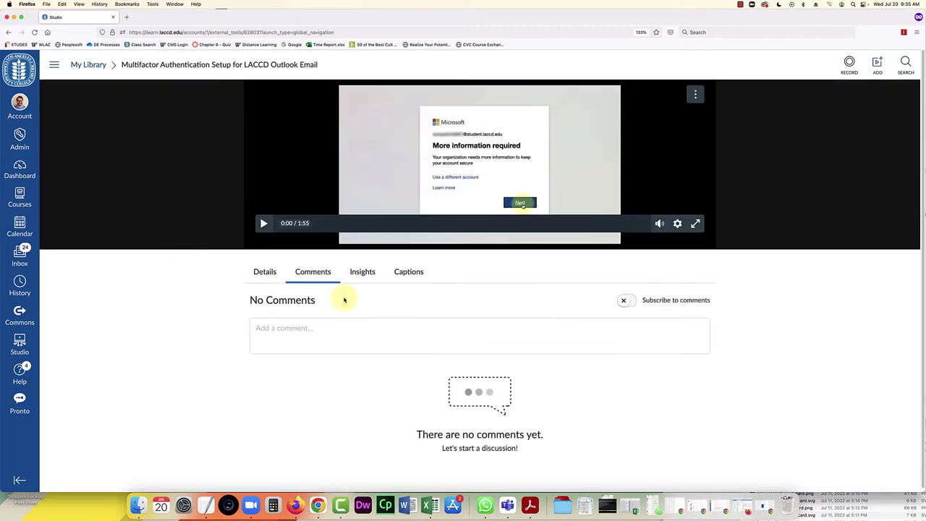
pyautogui.click(403, 271)
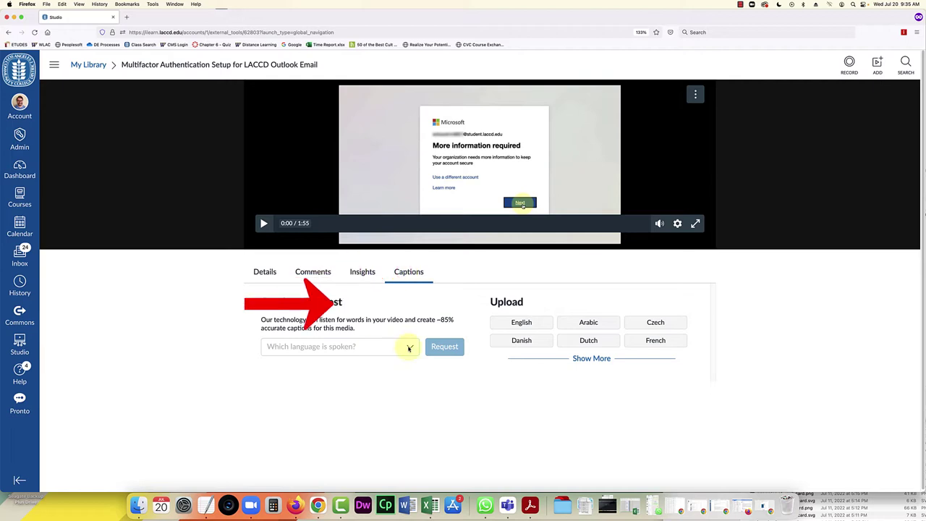
pyautogui.click(408, 348)
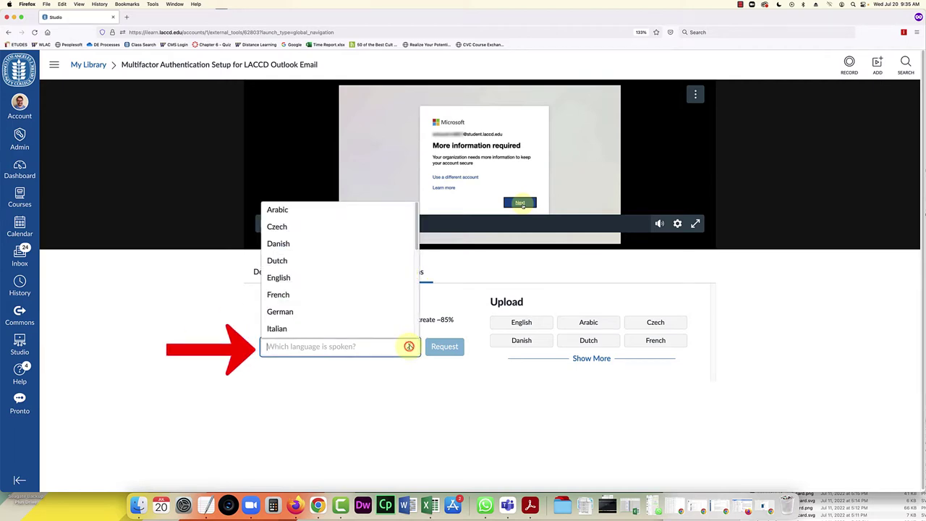
pyautogui.click(279, 278)
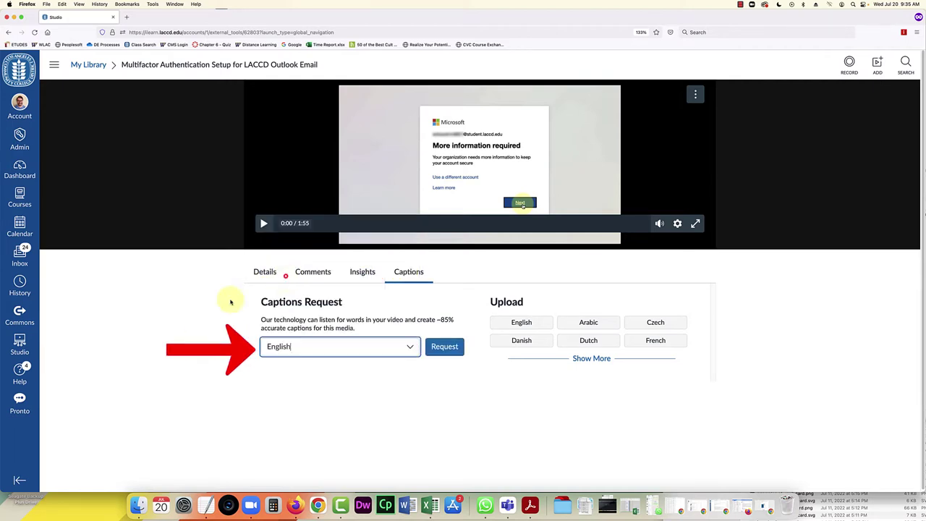
pyautogui.click(445, 347)
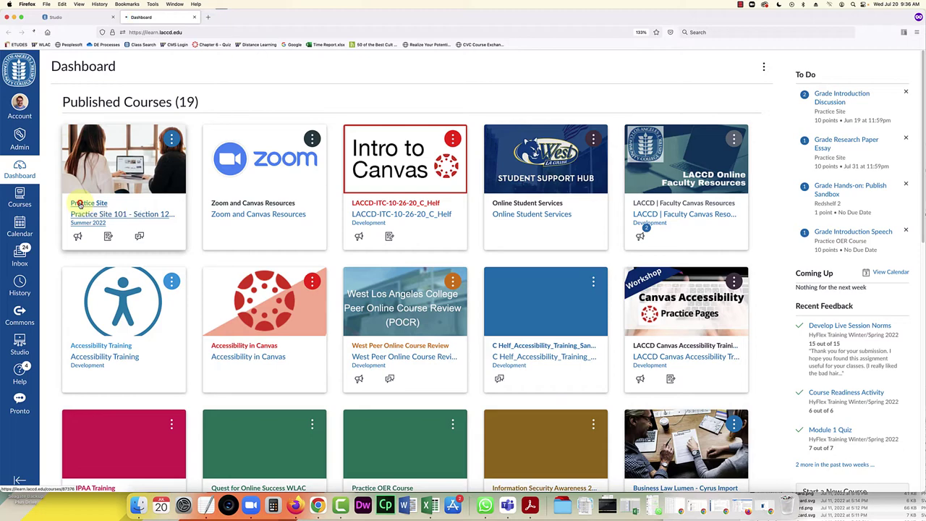
# - Open the Practice Site course from the Dashboard and launch YuJa from its course menu
pyautogui.click(79, 204)
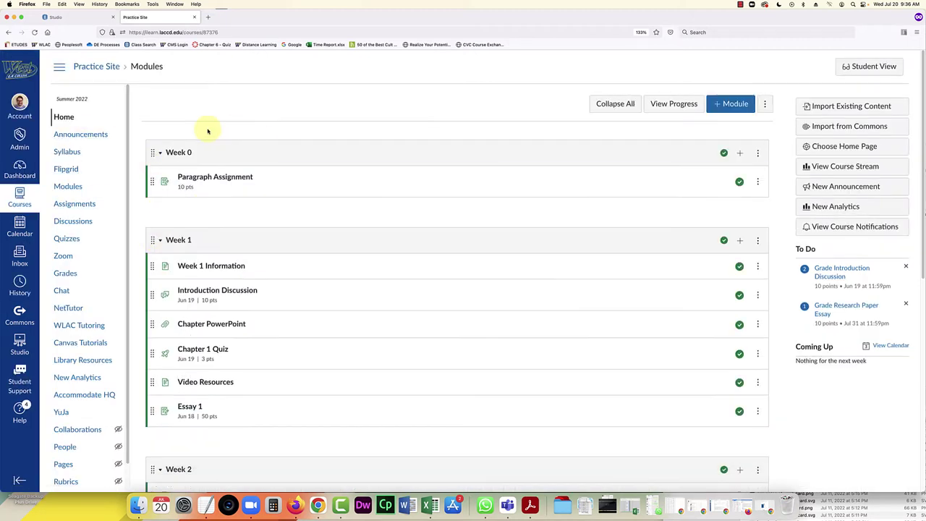
pyautogui.click(118, 142)
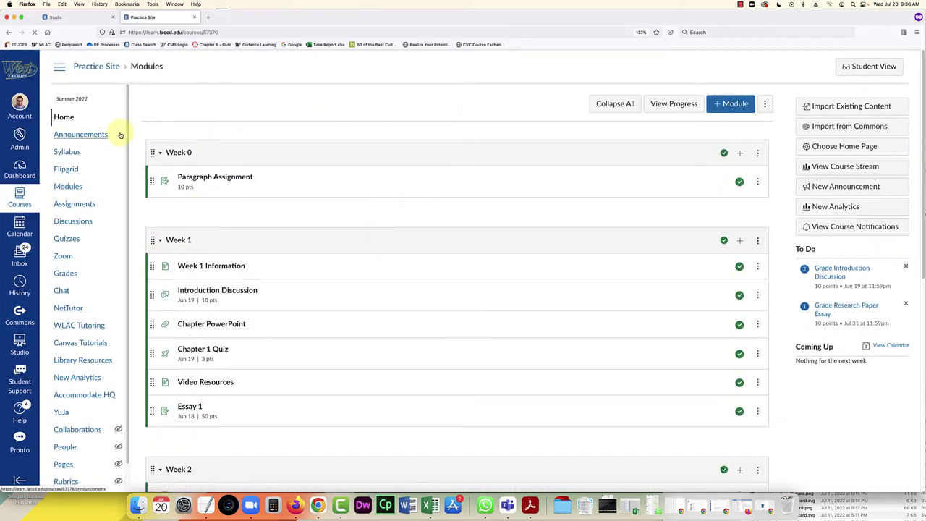
pyautogui.scroll(-2, 120, 134)
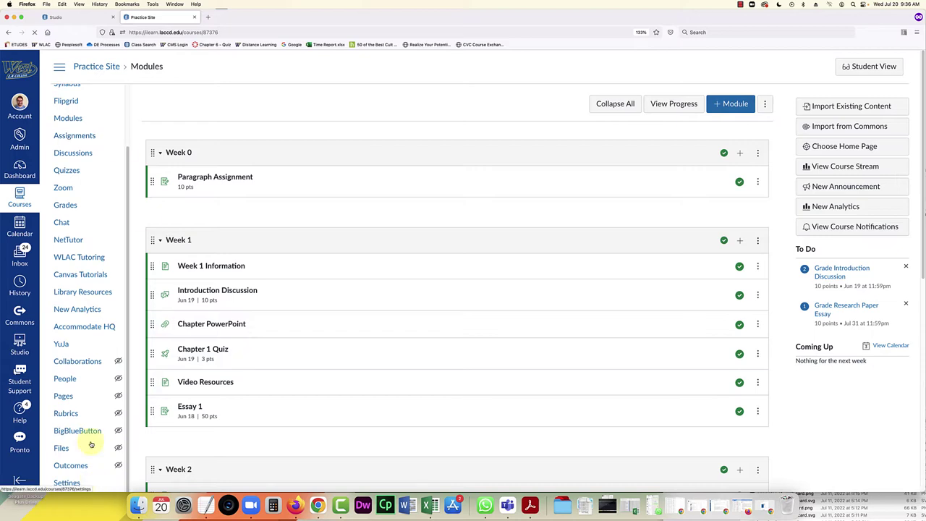
pyautogui.click(59, 345)
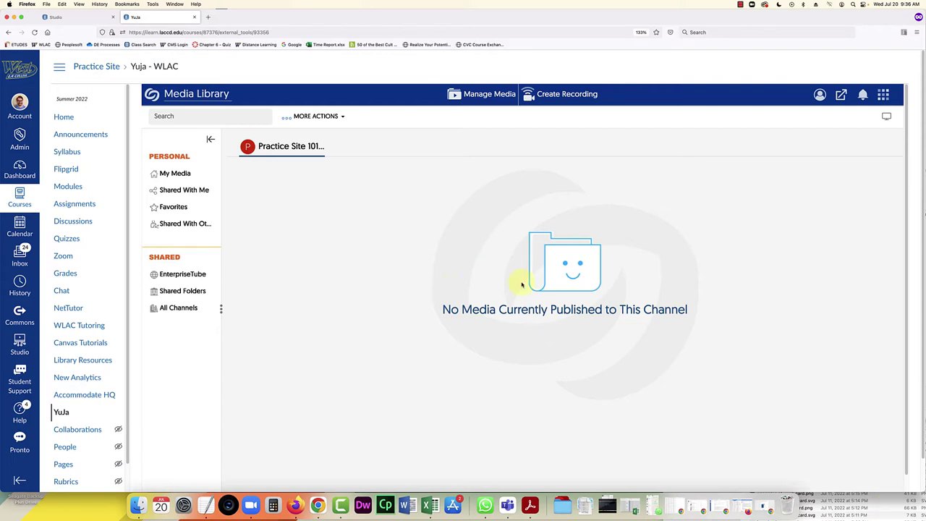
# - Drop Multifactor…Email.mp4 from Downloads into the Add Media zone of YuJa's My Media
pyautogui.click(816, 492)
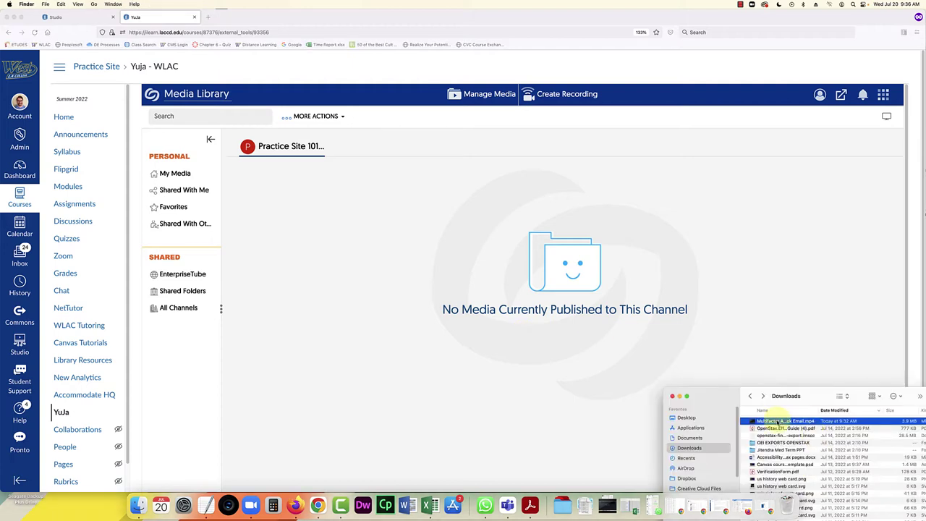
pyautogui.moveTo(776, 421); pyautogui.dragTo(500, 268)
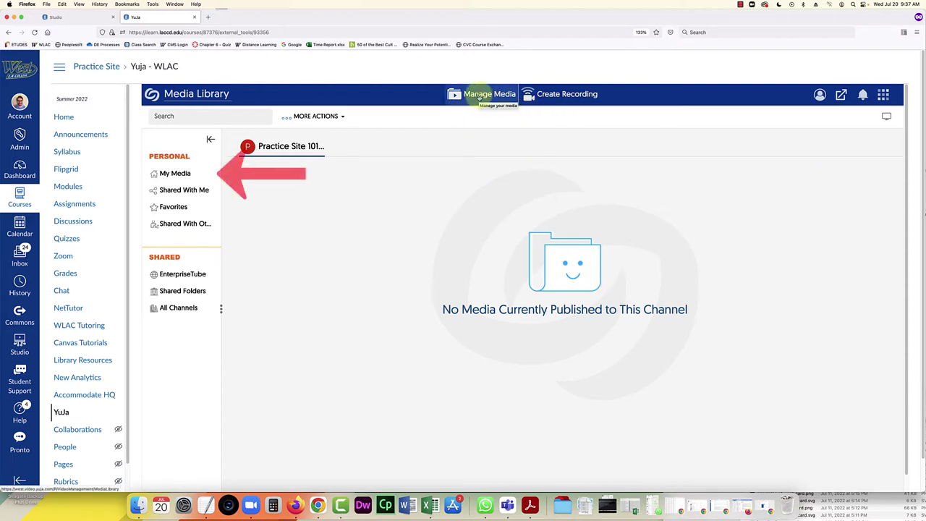
pyautogui.click(172, 174)
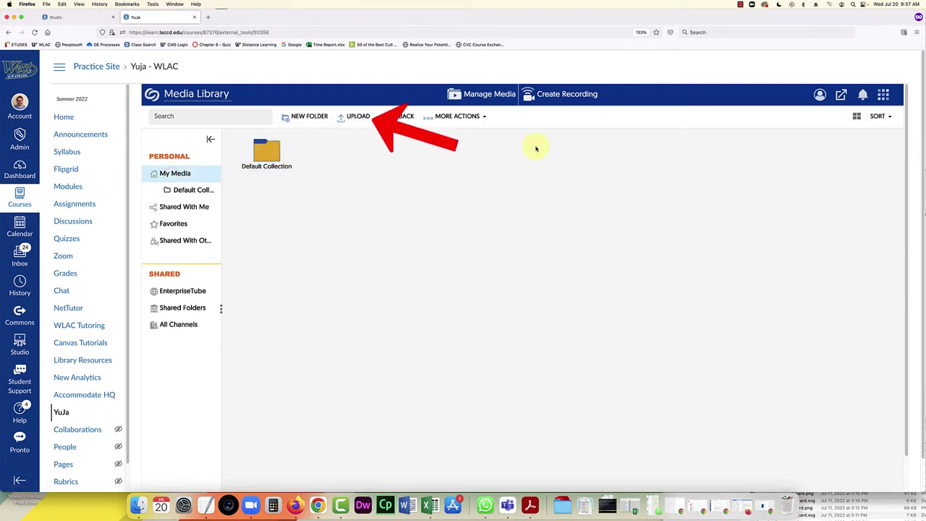
pyautogui.click(346, 122)
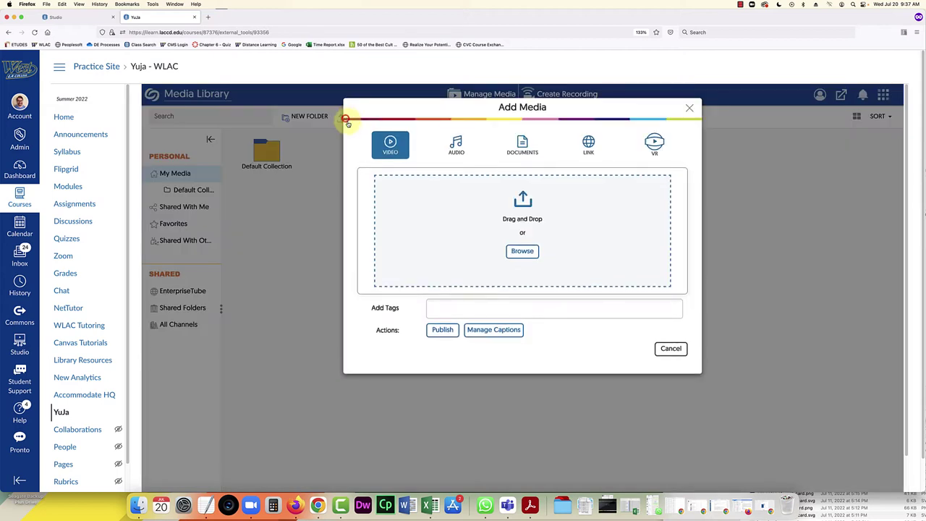
pyautogui.click(873, 513)
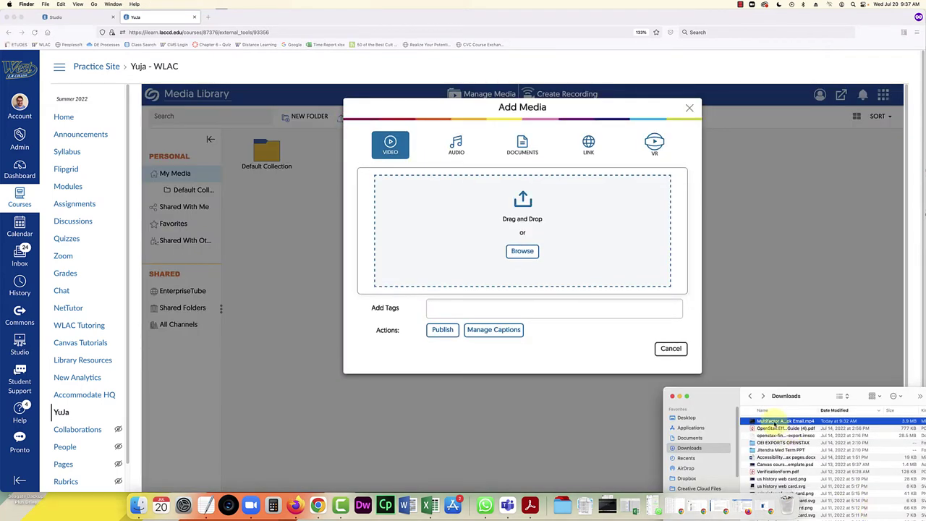
pyautogui.moveTo(774, 421); pyautogui.dragTo(539, 237)
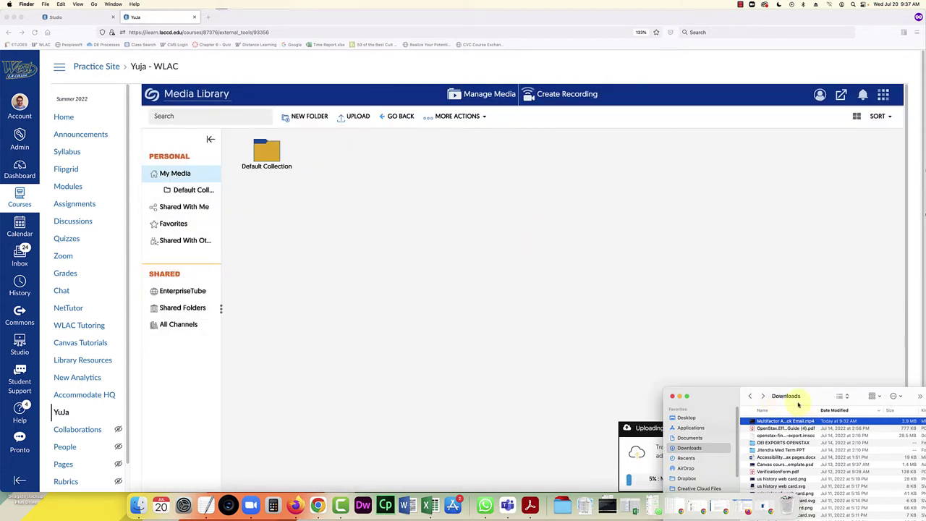
pyautogui.click(637, 330)
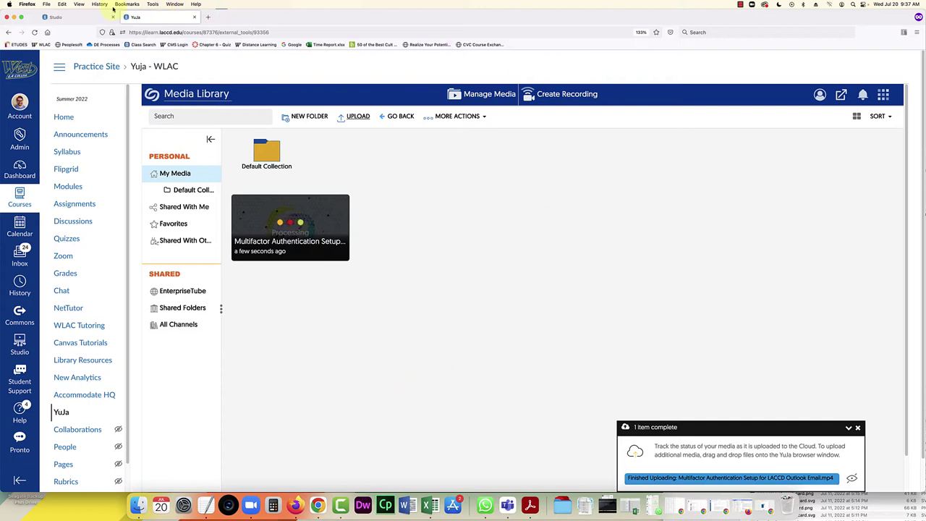
# - Check that the Studio captions are still queued, then return to the YuJa media library
pyautogui.click(76, 18)
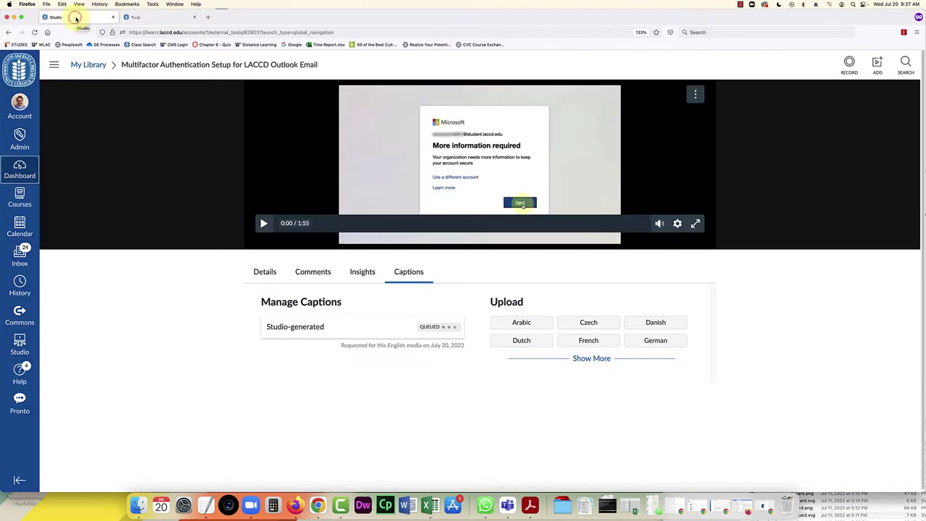
pyautogui.click(146, 20)
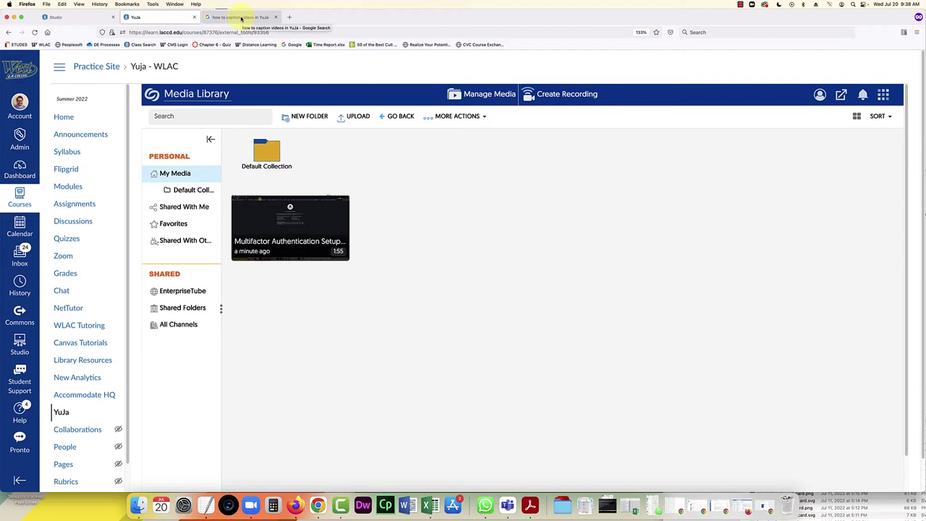
# - Read Google's featured YuJa auto-captioning steps, then go back to the YuJa Media Library
pyautogui.click(242, 18)
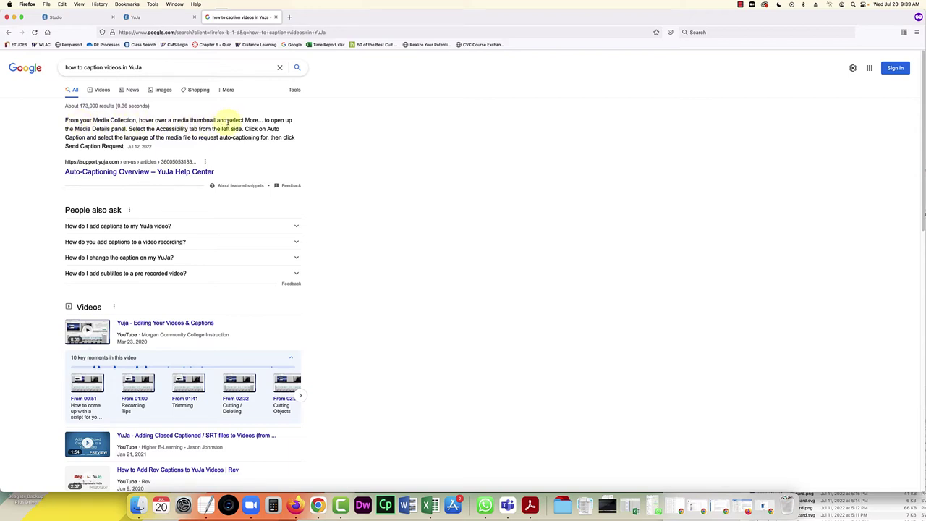
pyautogui.click(174, 25)
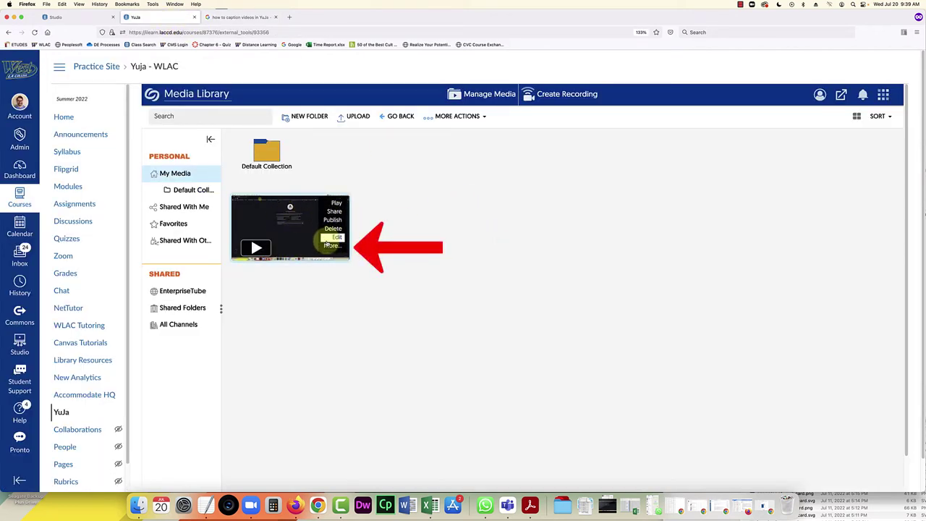
pyautogui.click(328, 248)
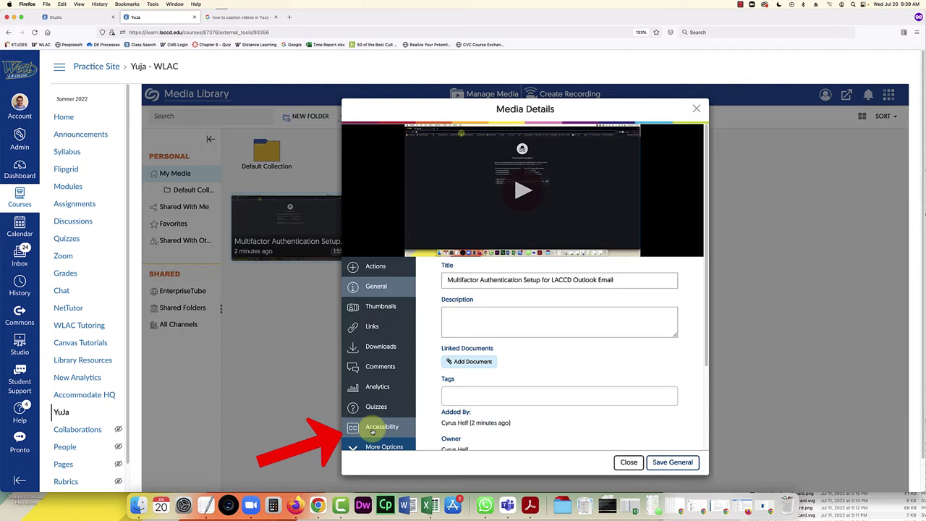
pyautogui.click(372, 429)
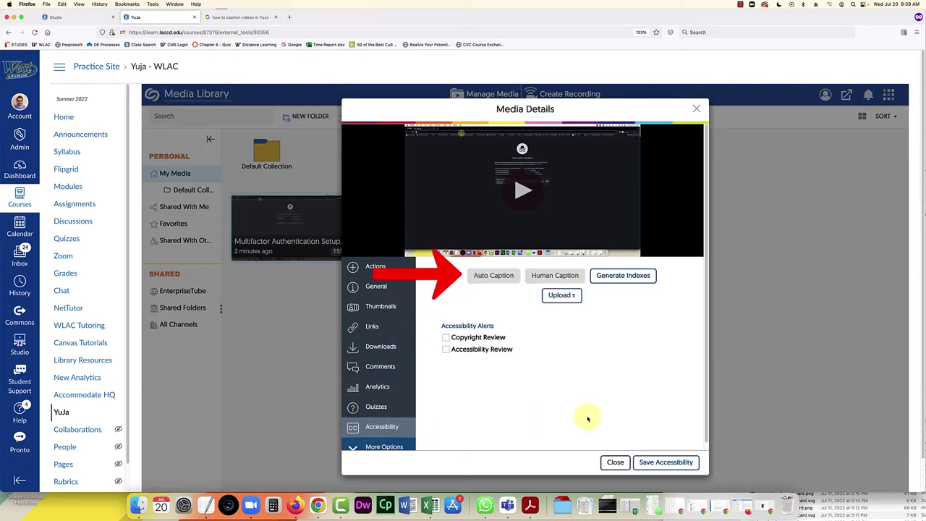
pyautogui.click(490, 276)
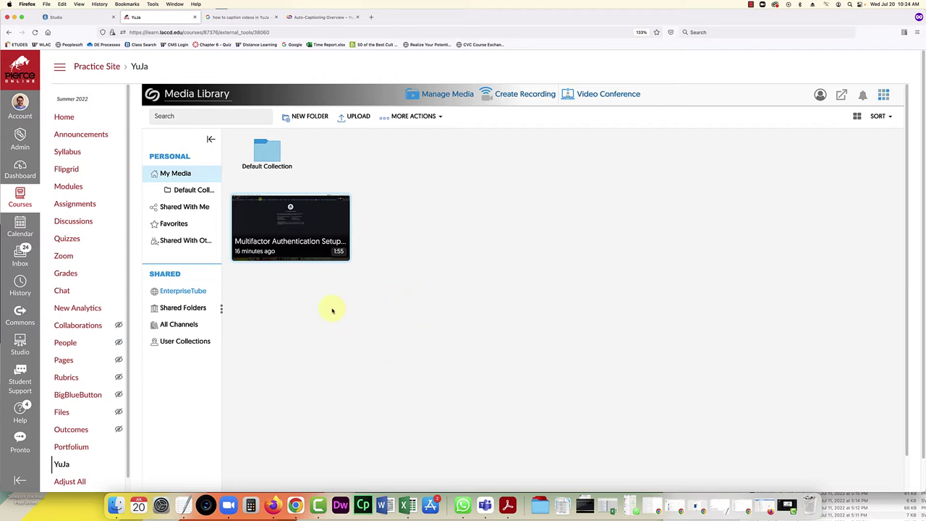
# - Send an English Auto Caption request from the video's Accessibility options
pyautogui.click(333, 246)
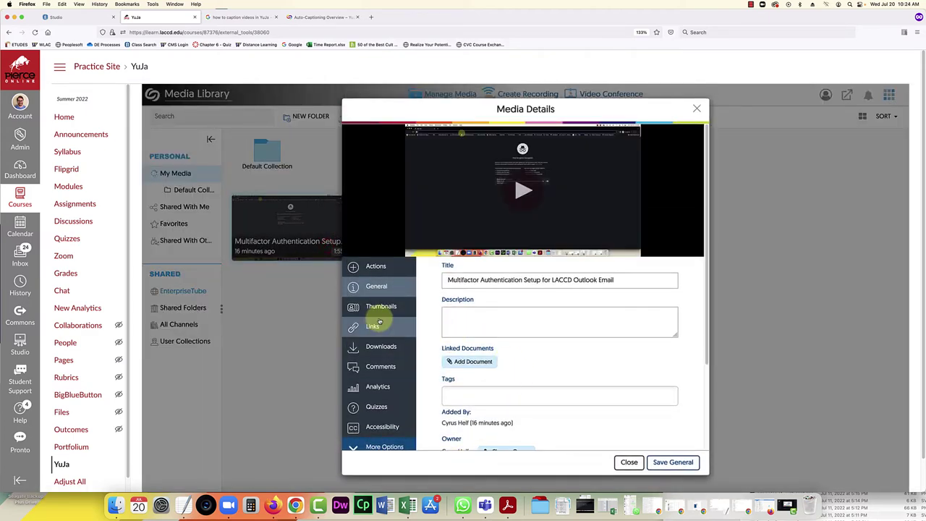
pyautogui.click(377, 428)
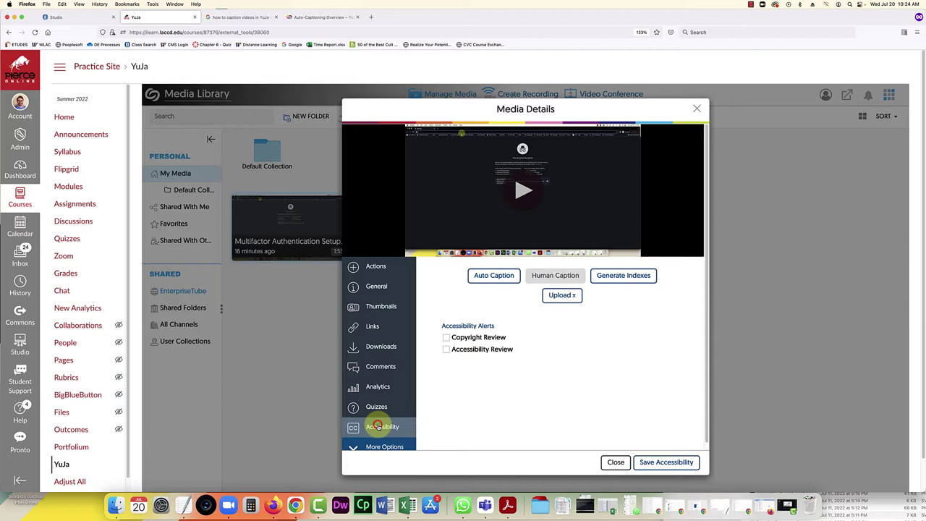
pyautogui.click(493, 276)
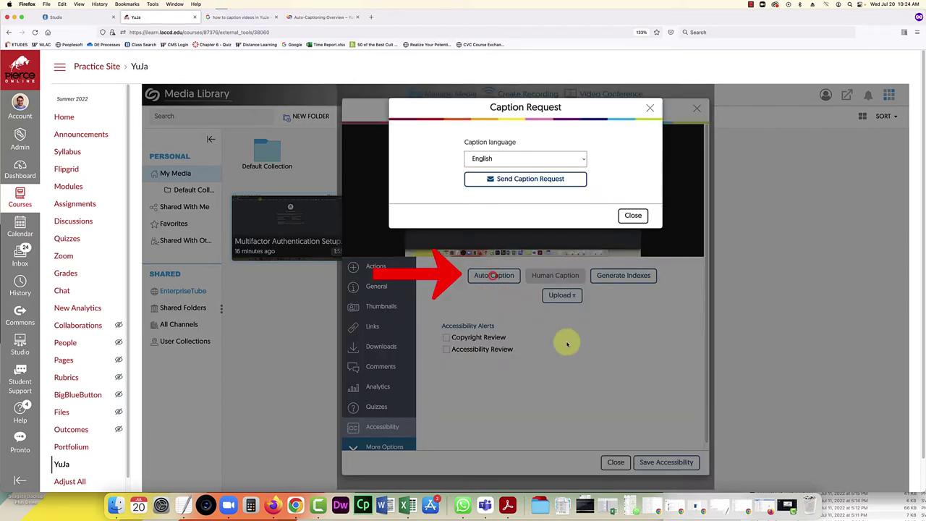
pyautogui.click(548, 181)
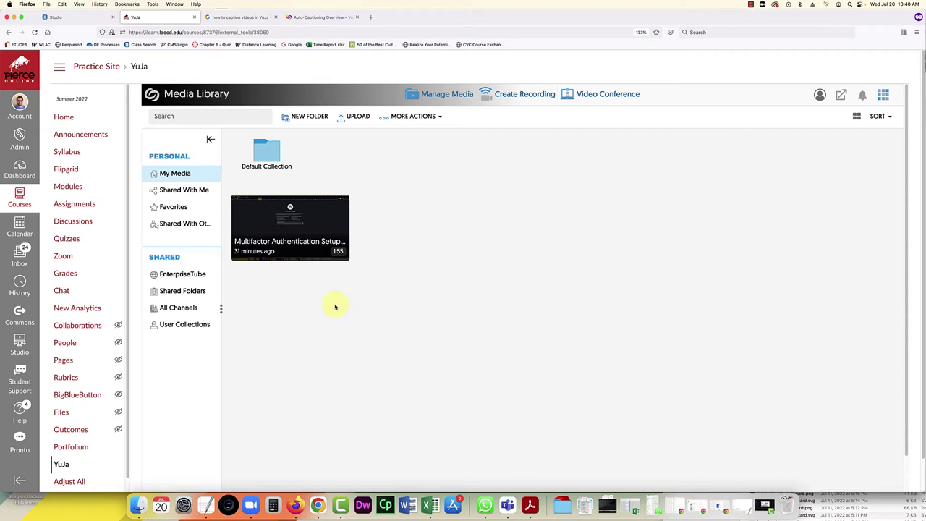
pyautogui.click(292, 232)
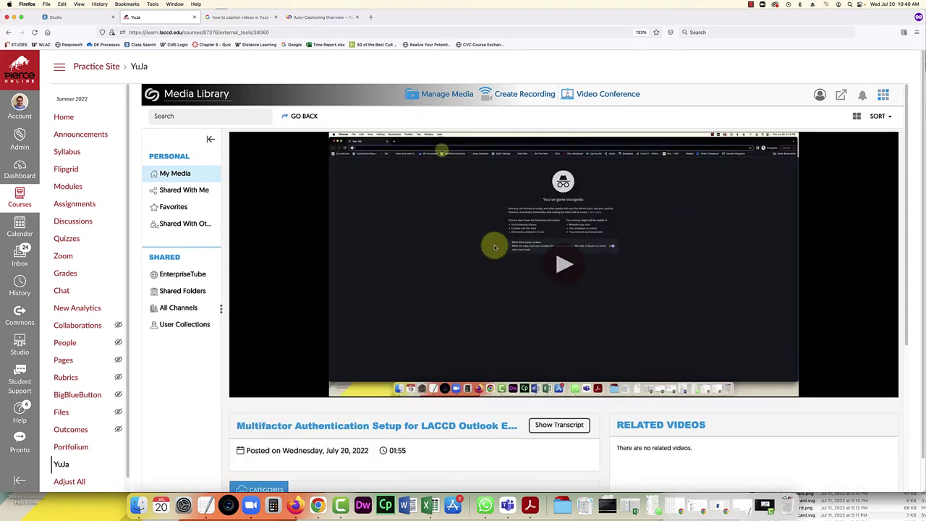
pyautogui.scroll(-2, 478, 243)
pyautogui.click(565, 188)
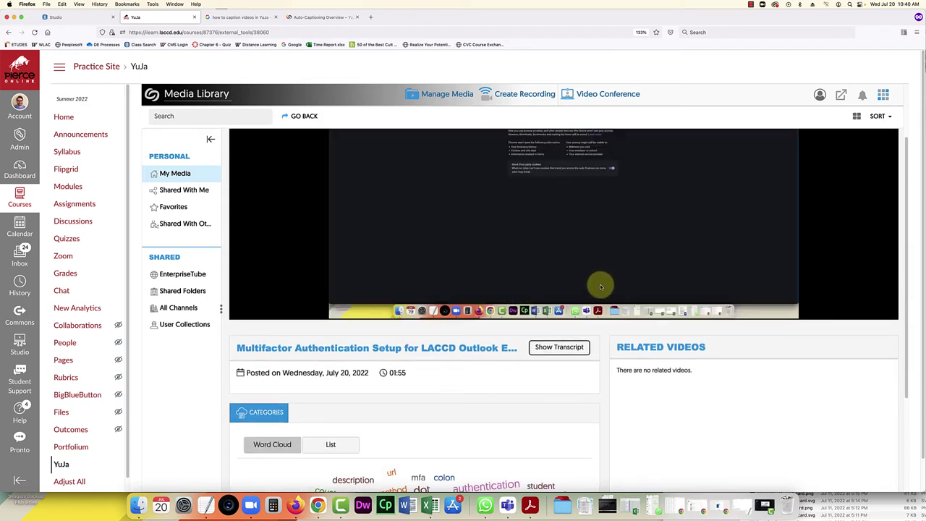
pyautogui.click(731, 306)
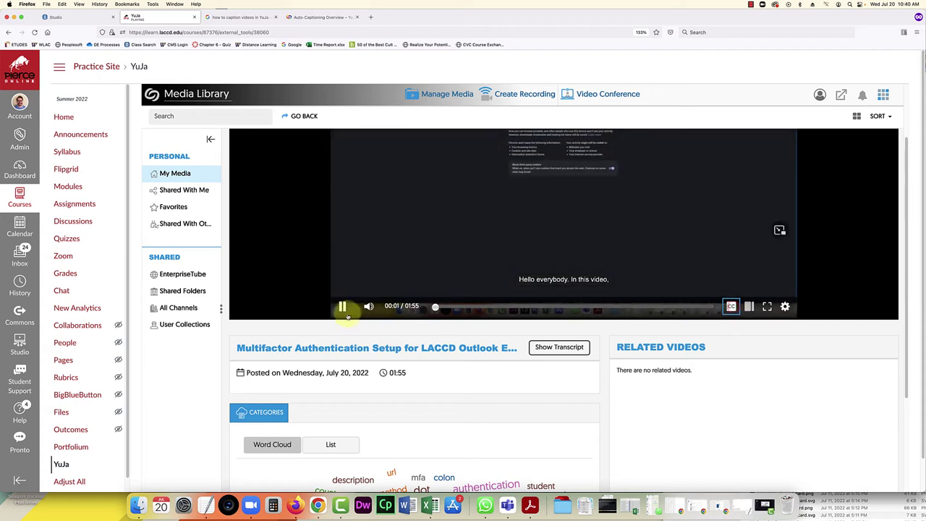
pyautogui.click(343, 307)
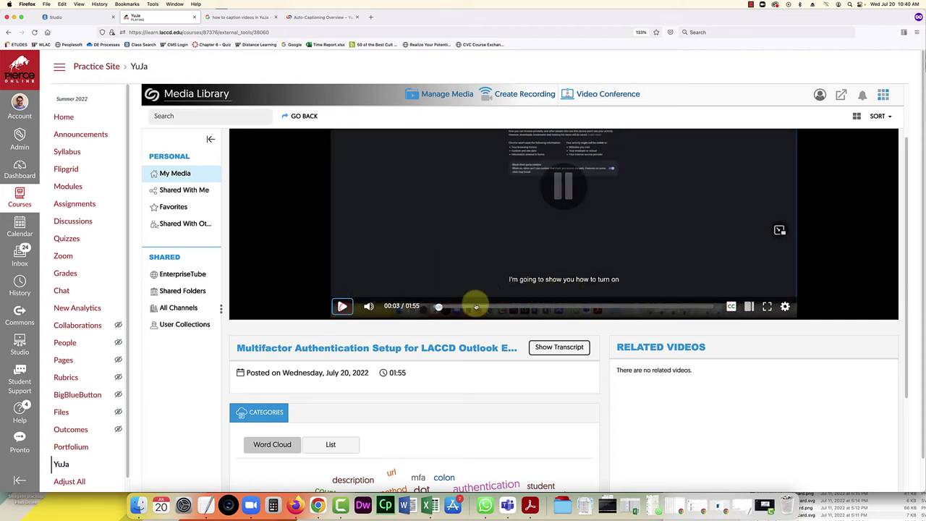
pyautogui.scroll(-3, 554, 360)
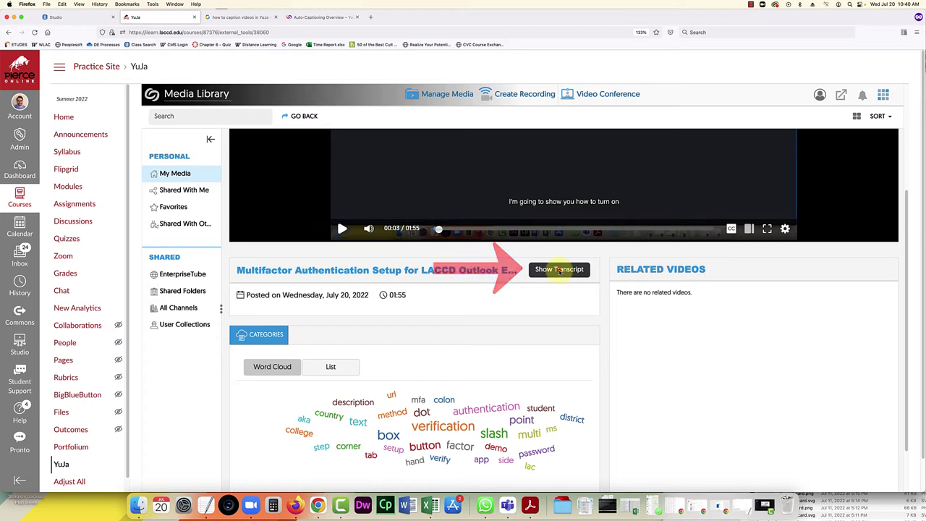
pyautogui.click(559, 270)
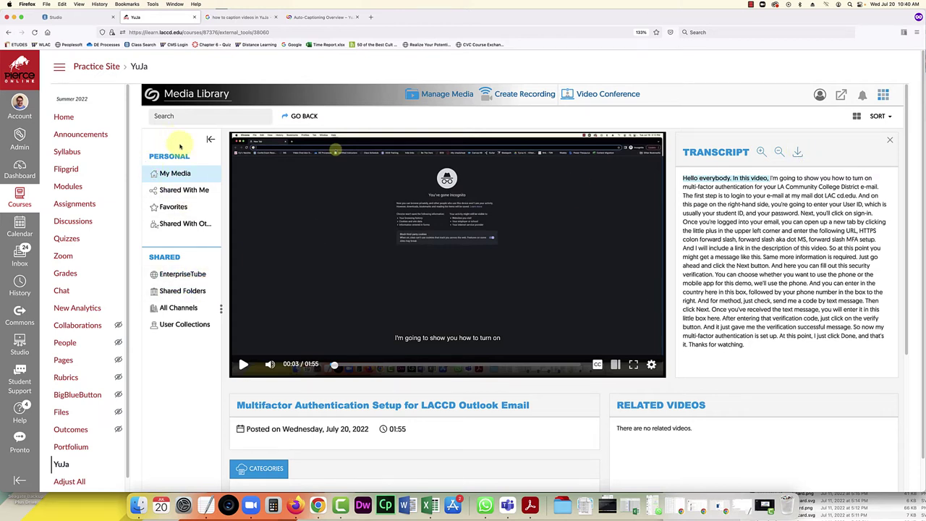
pyautogui.scroll(-4, 253, 229)
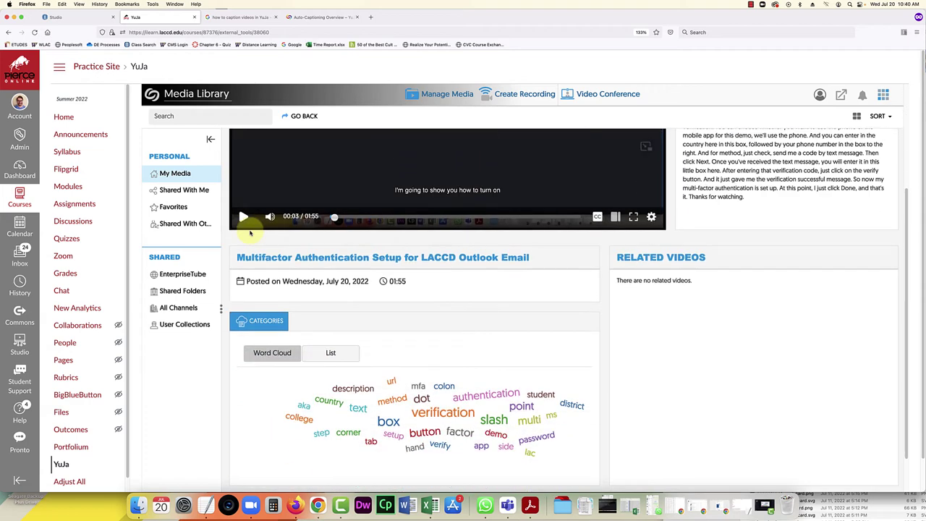
# - Download the Transcript Plain Text file from the video's Accessibility tab in Edit
pyautogui.click(177, 174)
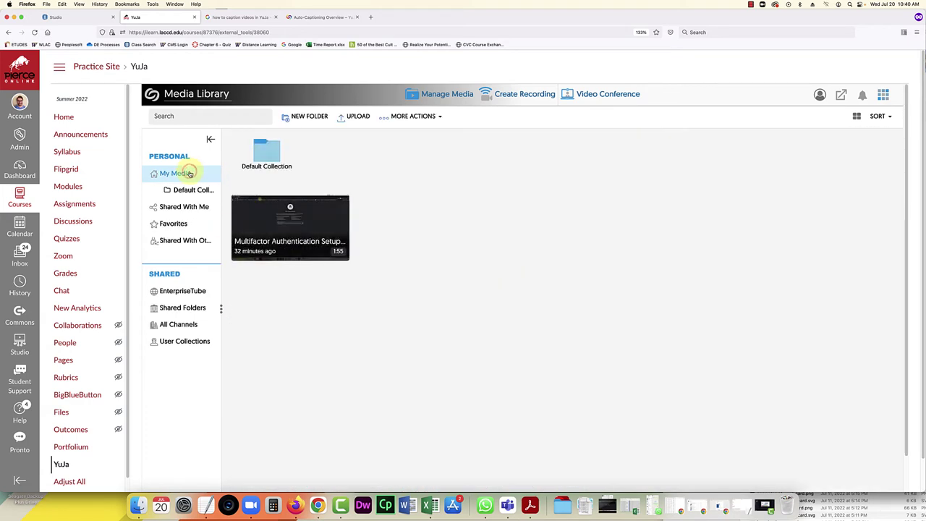
pyautogui.moveTo(279, 216)
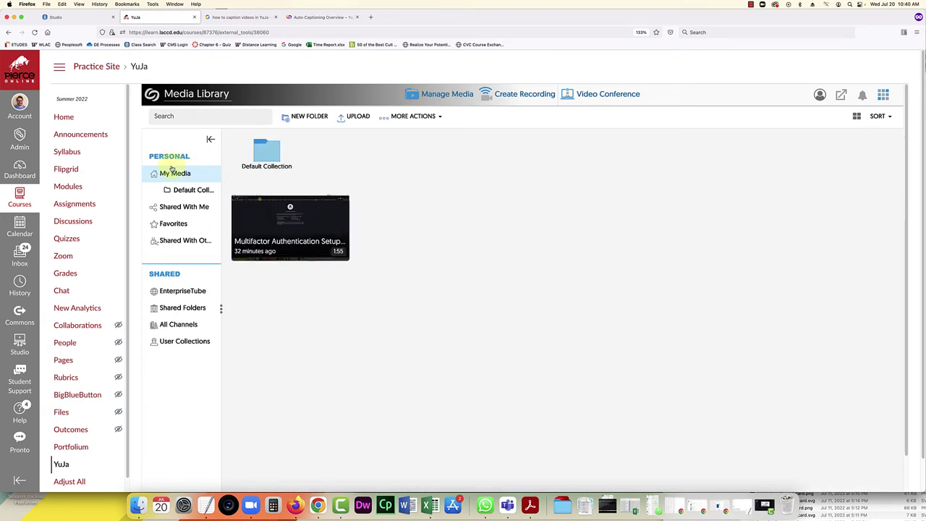
pyautogui.click(337, 238)
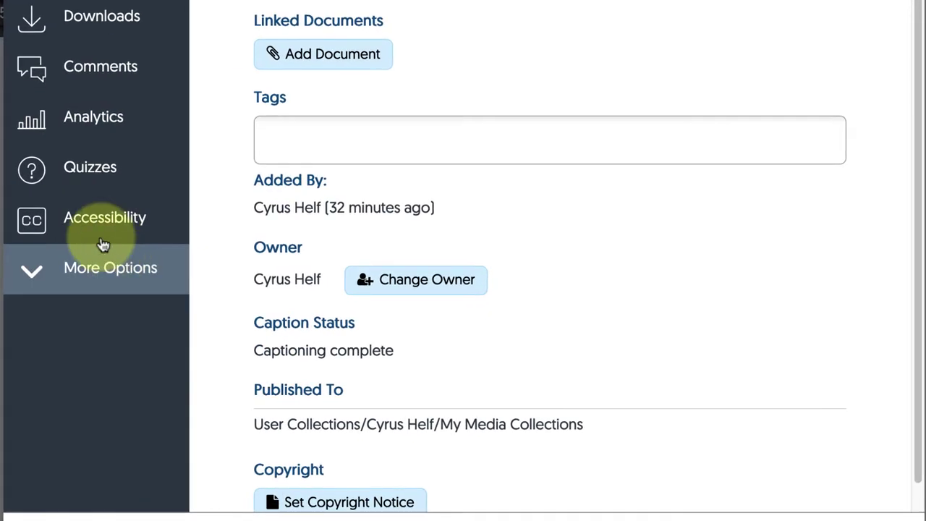
pyautogui.click(381, 433)
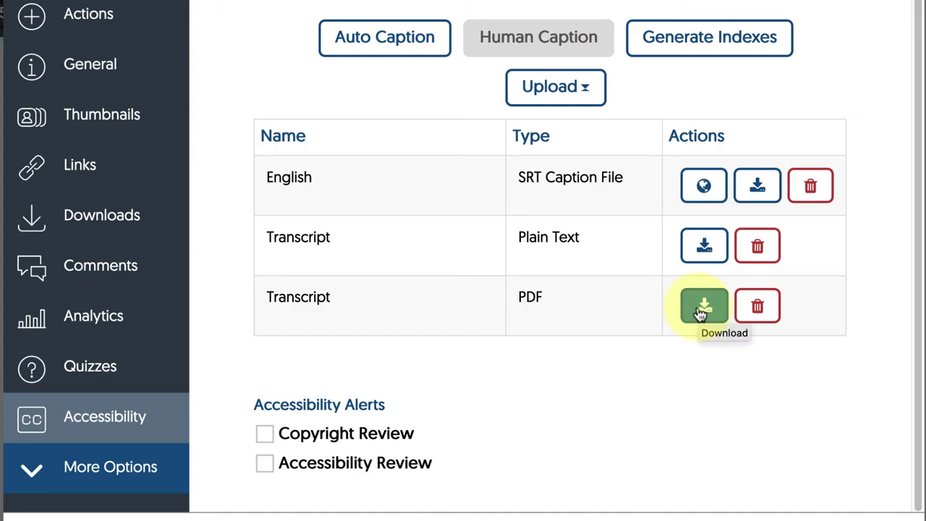
pyautogui.click(701, 249)
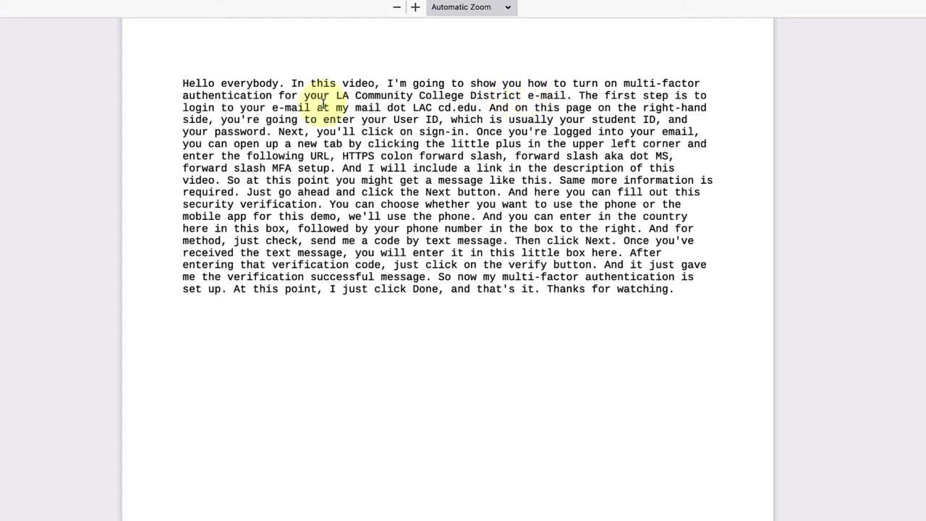
# - Highlight 'my mail dot LAC cd.edu.' in the transcript's first paragraph
pyautogui.moveTo(476, 107)
pyautogui.mouseDown()
pyautogui.moveTo(338, 109)
pyautogui.moveTo(483, 108)
pyautogui.mouseUp()
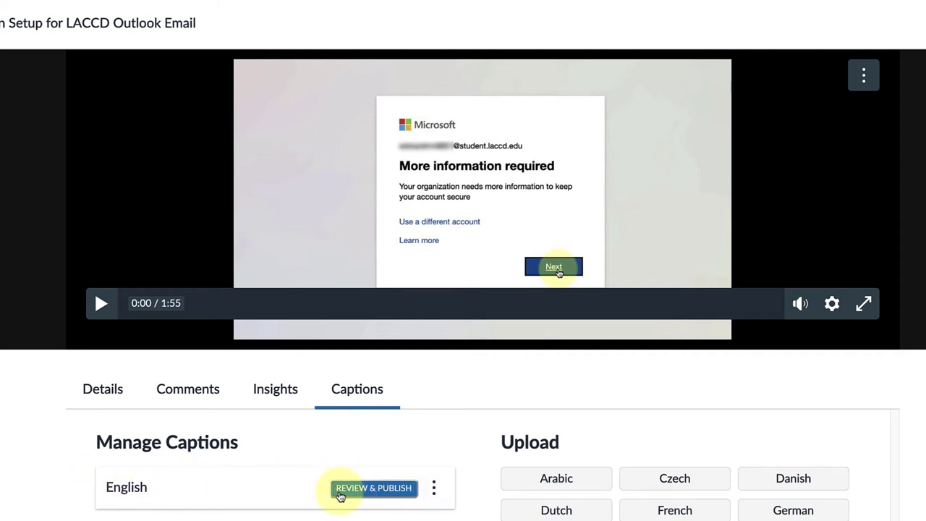
# - Open the English captions with Review & Publish and scroll through the timed caption rows
pyautogui.click(347, 491)
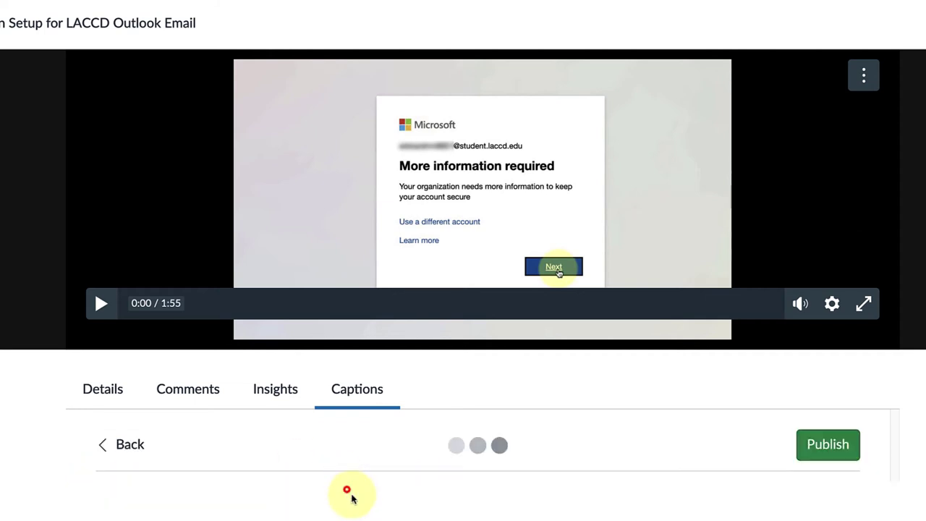
pyautogui.scroll(-1, 535, 496)
pyautogui.scroll(-5, 537, 497)
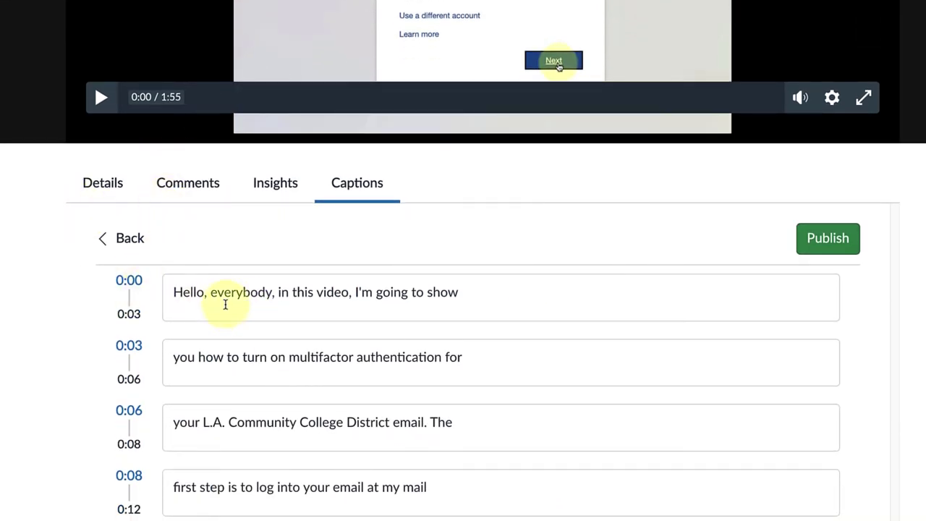
pyautogui.scroll(-2, 429, 311)
pyautogui.scroll(-2, 242, 256)
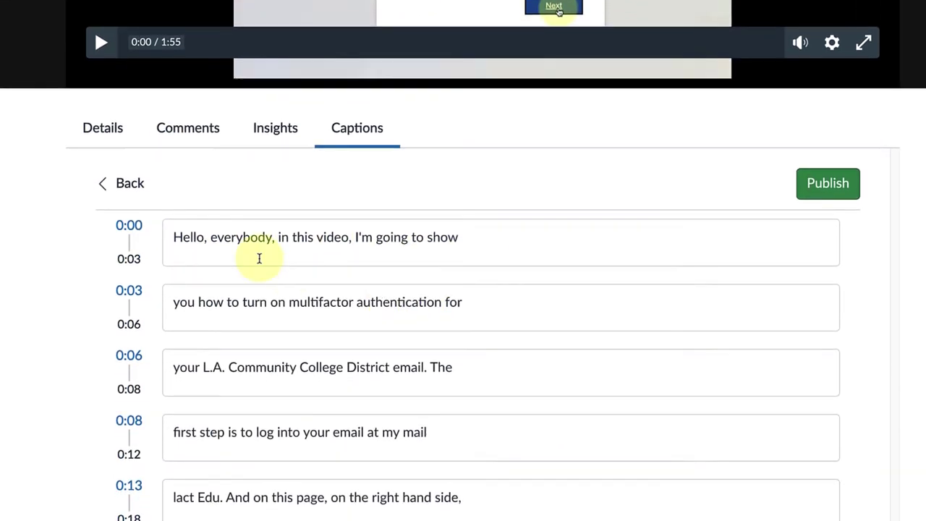
pyautogui.scroll(-3, 306, 242)
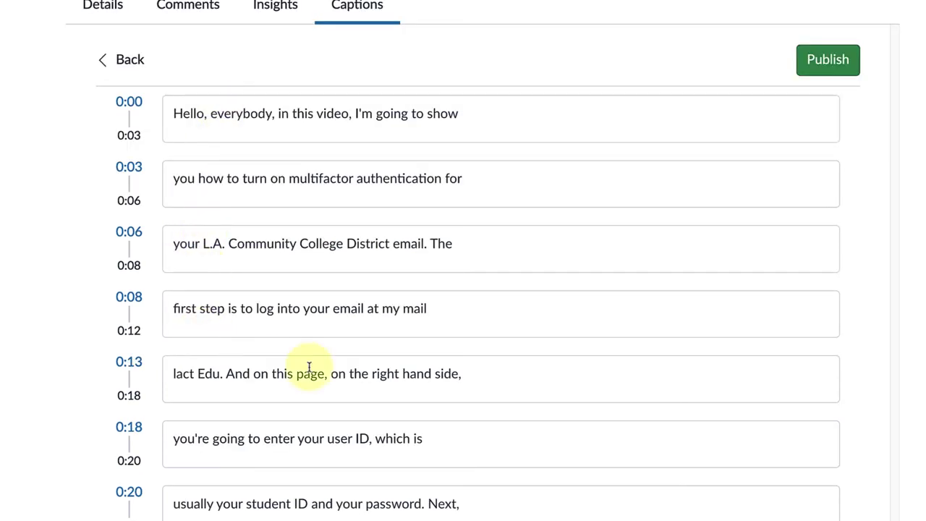
pyautogui.scroll(1, 196, 376)
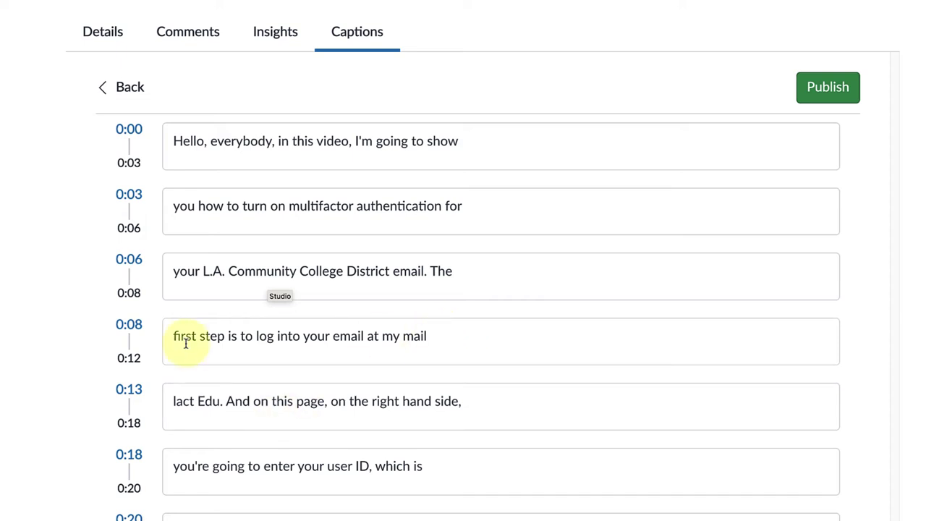
pyautogui.scroll(5, 444, 368)
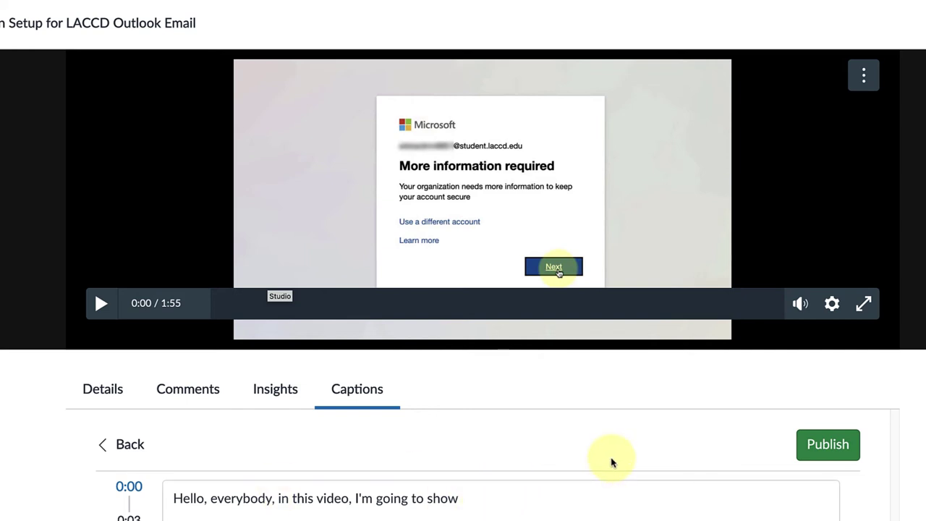
# - Download the English caption track from its options menu in Canvas Studio
pyautogui.click(106, 444)
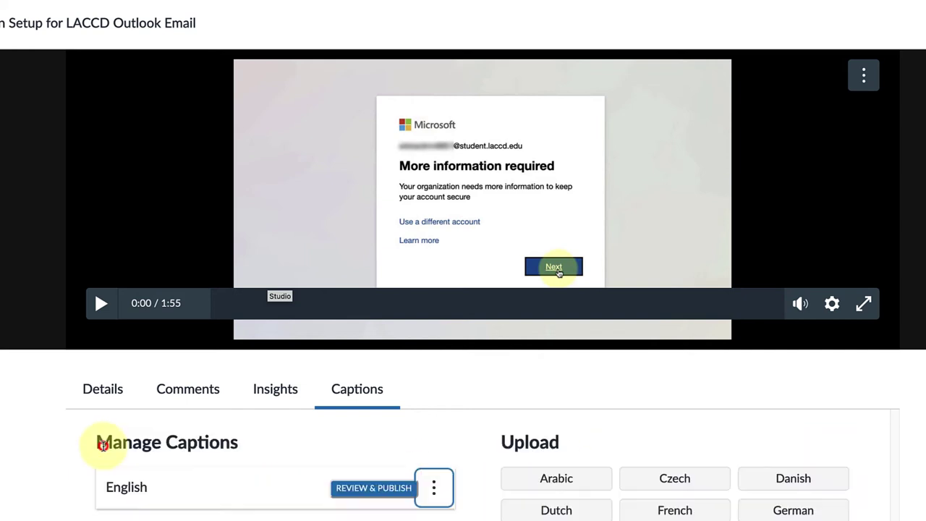
pyautogui.click(441, 491)
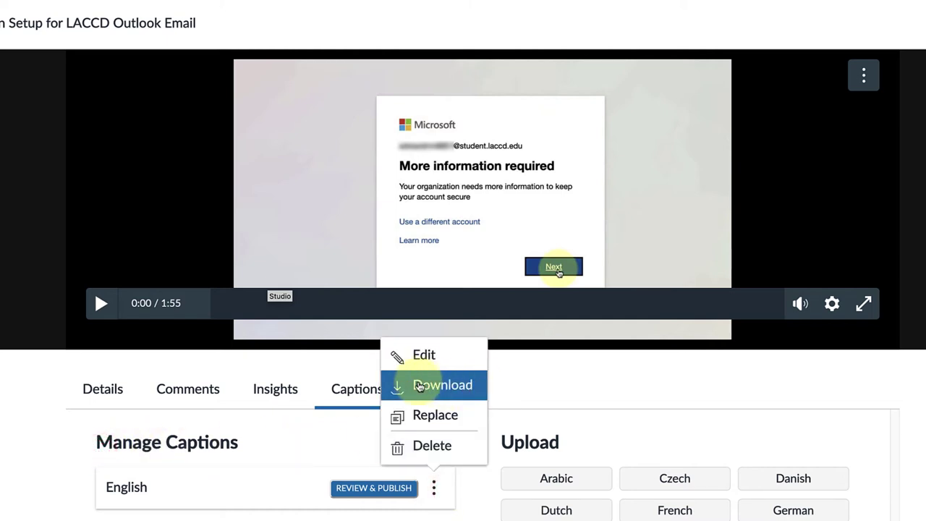
pyautogui.click(422, 385)
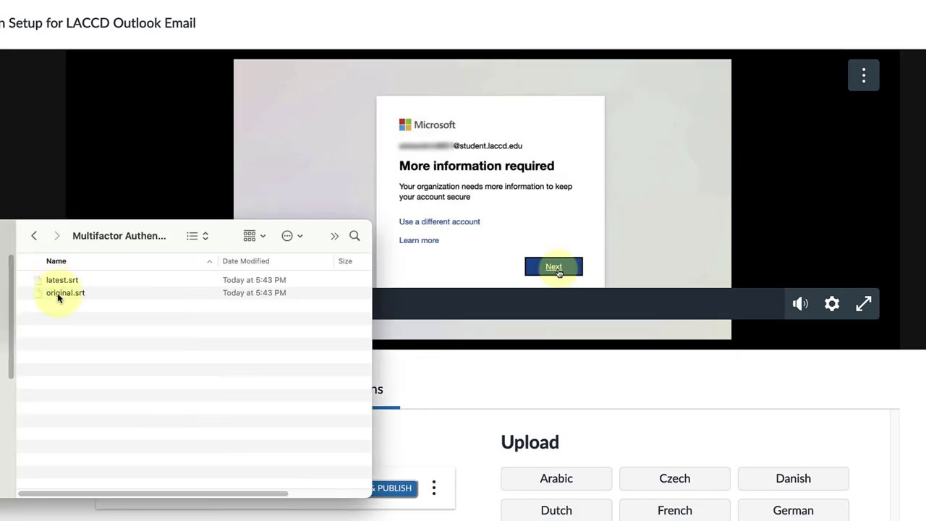
# - Check the downloaded latest.srt file, then reopen the English captions for review
pyautogui.click(50, 281)
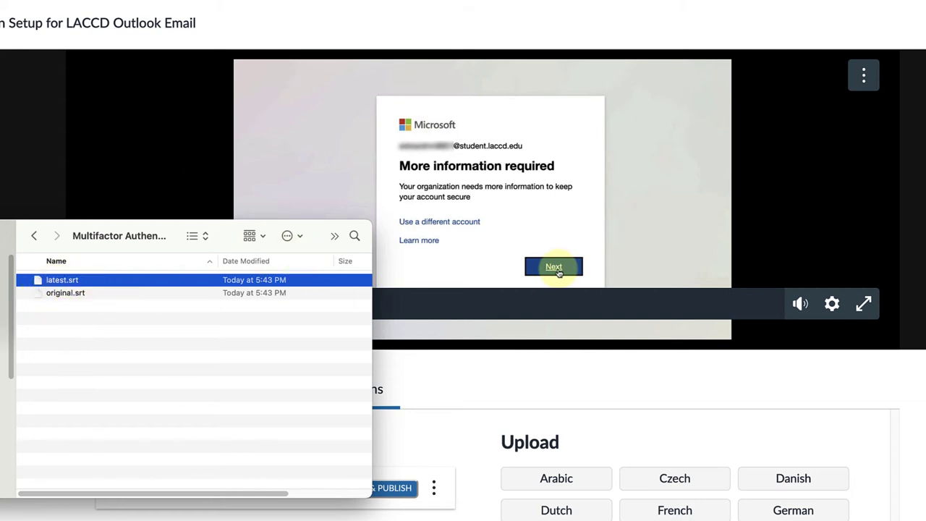
pyautogui.press('super+w')
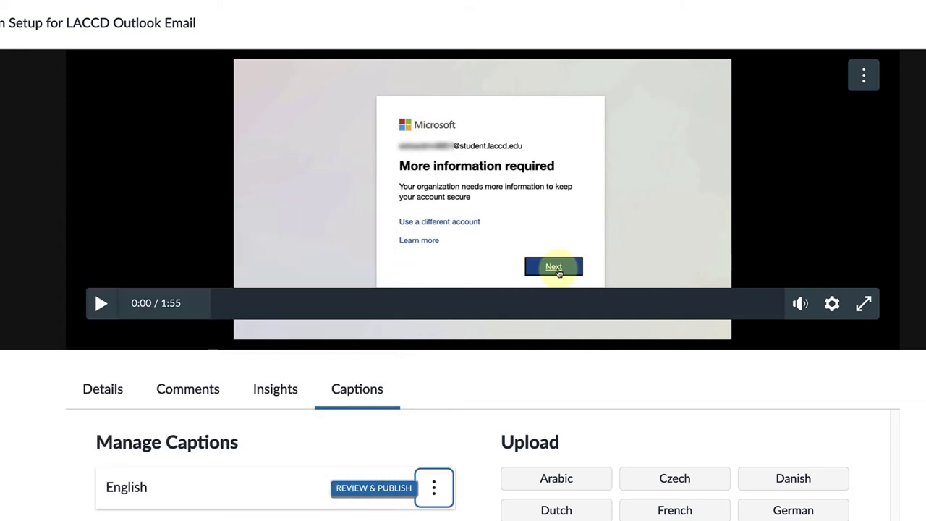
pyautogui.click(375, 492)
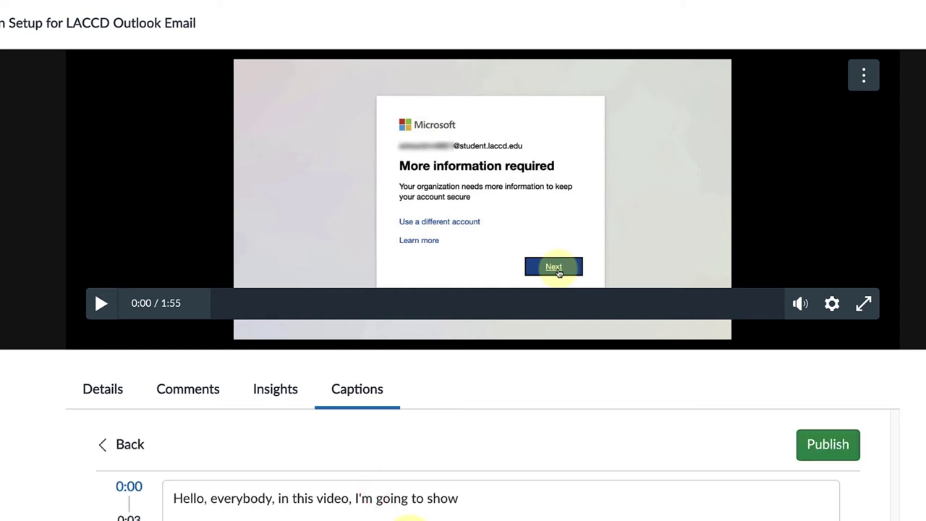
# - Insert the missing space after 'email.' in the third caption so it reads 'email. The'
pyautogui.scroll(-2, 463, 261)
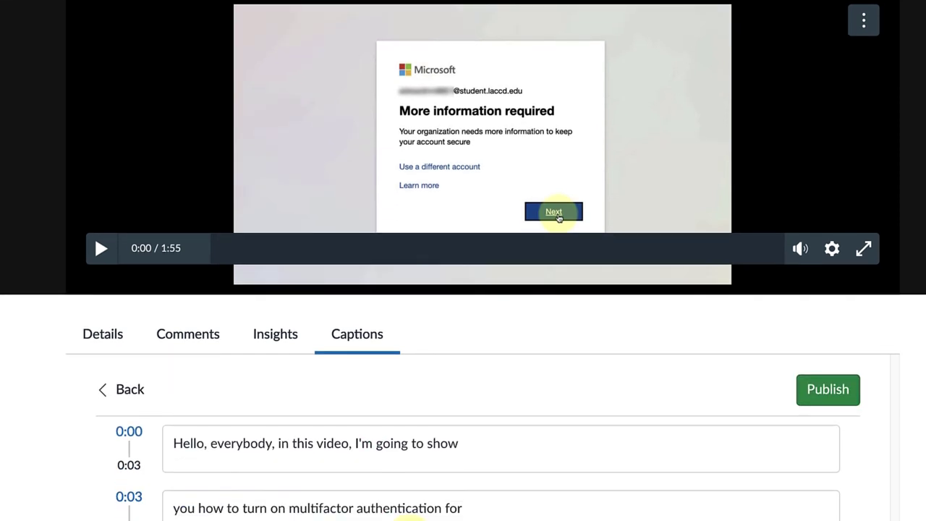
pyautogui.scroll(-10, 409, 518)
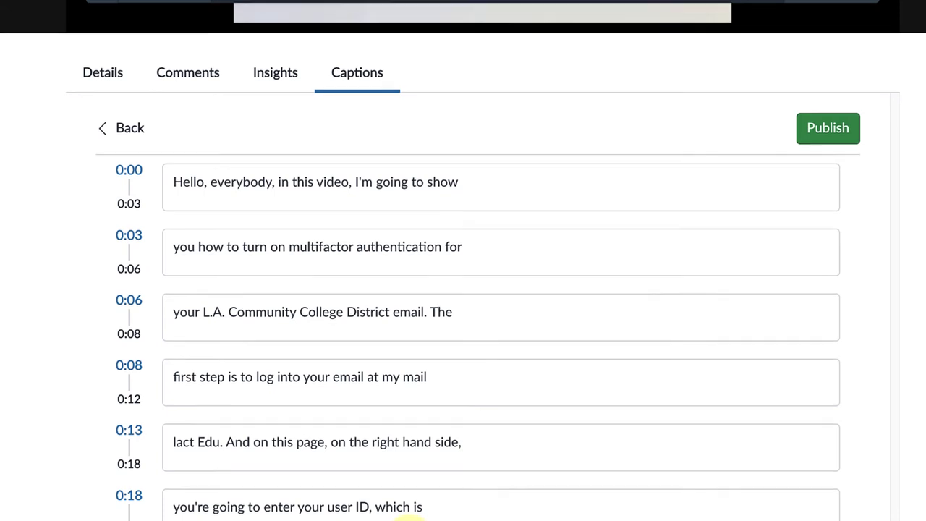
pyautogui.scroll(1, 420, 518)
pyautogui.scroll(-1, 361, 255)
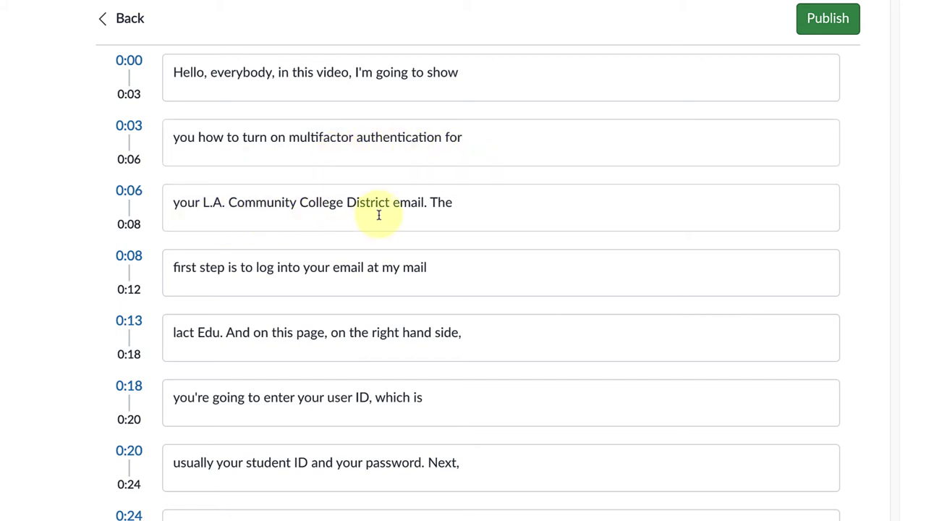
pyautogui.click(430, 202)
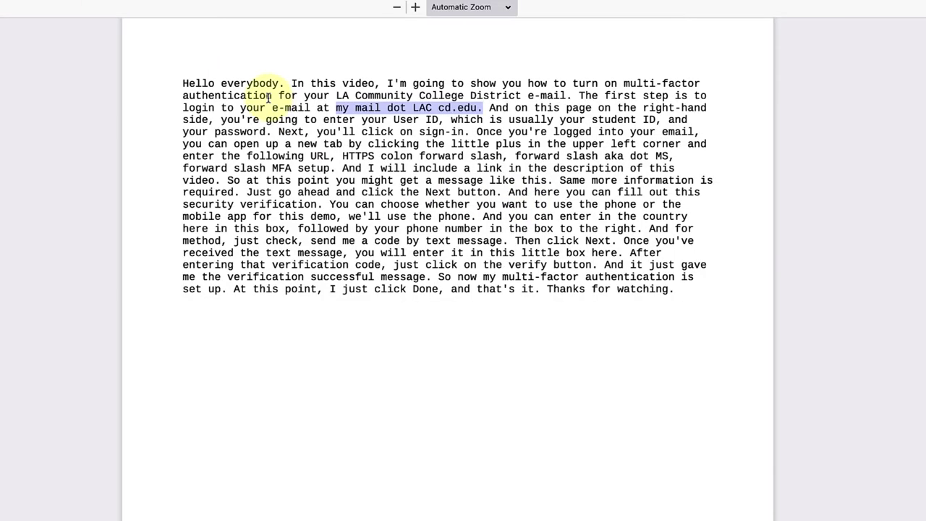
pyautogui.click(270, 106)
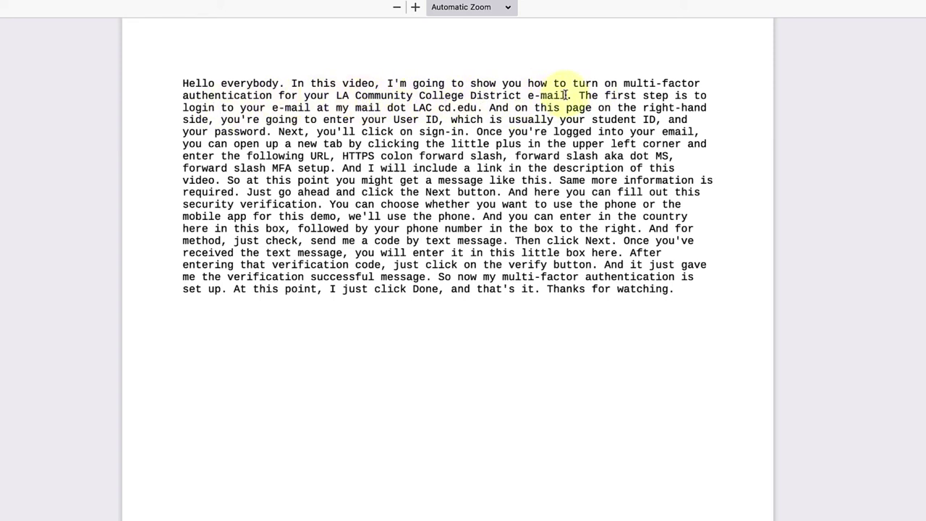
# - Compare 'Hello, everybody,' in the first caption against the transcript's opening lines
pyautogui.moveTo(566, 95); pyautogui.dragTo(182, 82)
pyautogui.click(282, 84)
pyautogui.moveTo(282, 83); pyautogui.dragTo(279, 84)
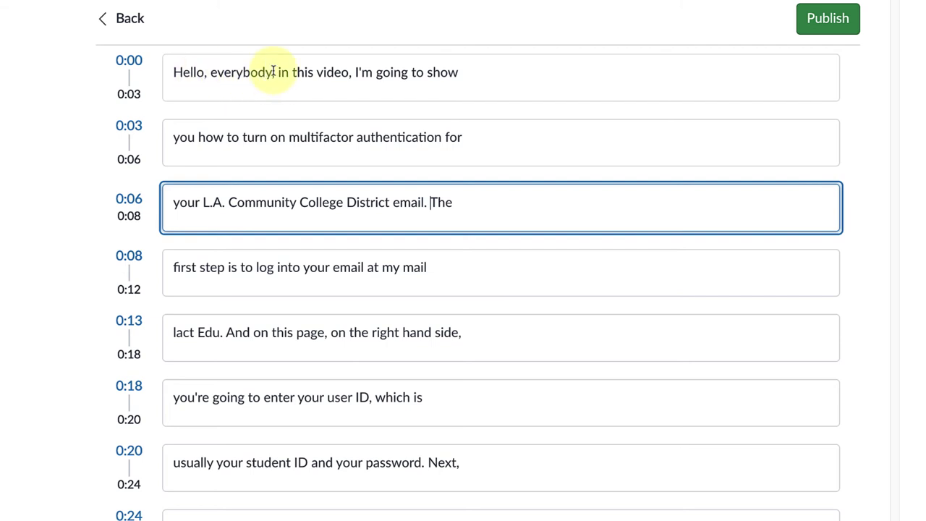
pyautogui.moveTo(275, 72); pyautogui.dragTo(174, 72)
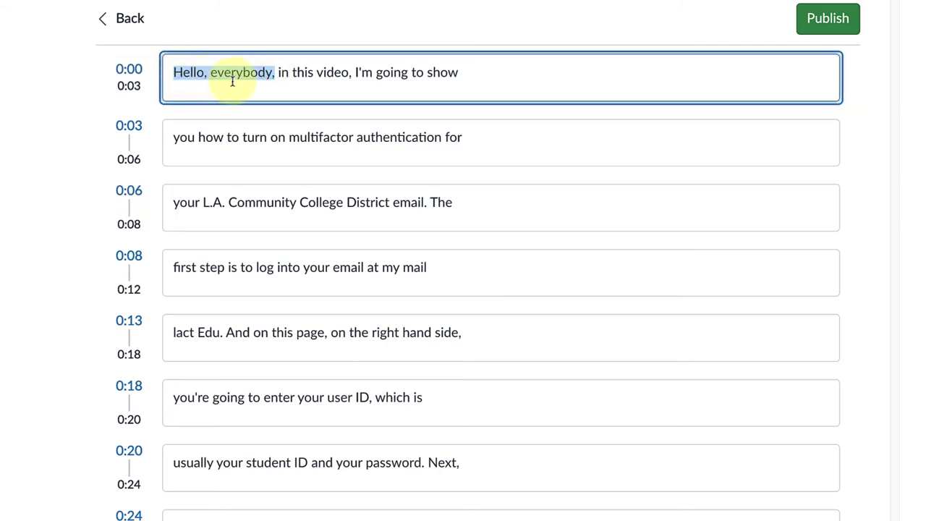
pyautogui.scroll(-2, 263, 80)
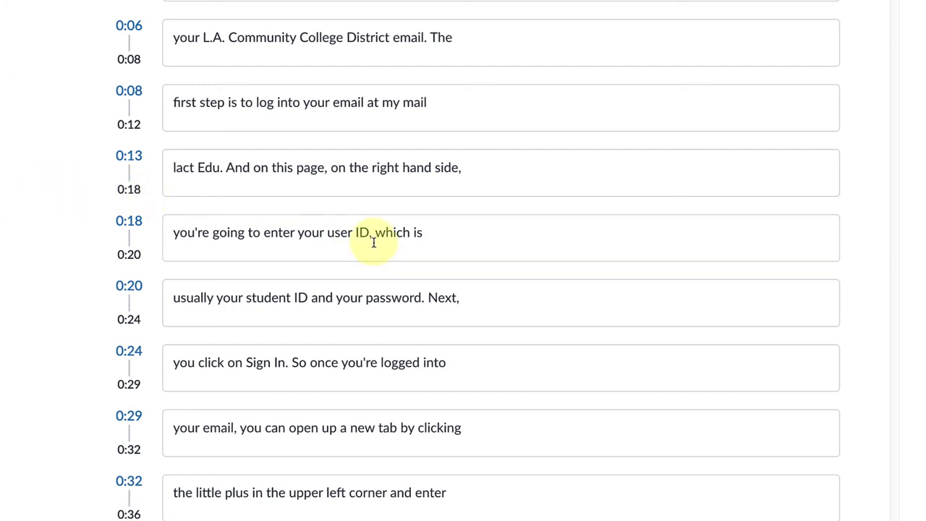
# - Compare the misheard 'lact Edu' at 0:13 with the transcript's email address and 'Just go ahead and click' passages
pyautogui.click(223, 168)
pyautogui.moveTo(174, 168); pyautogui.dragTo(219, 168)
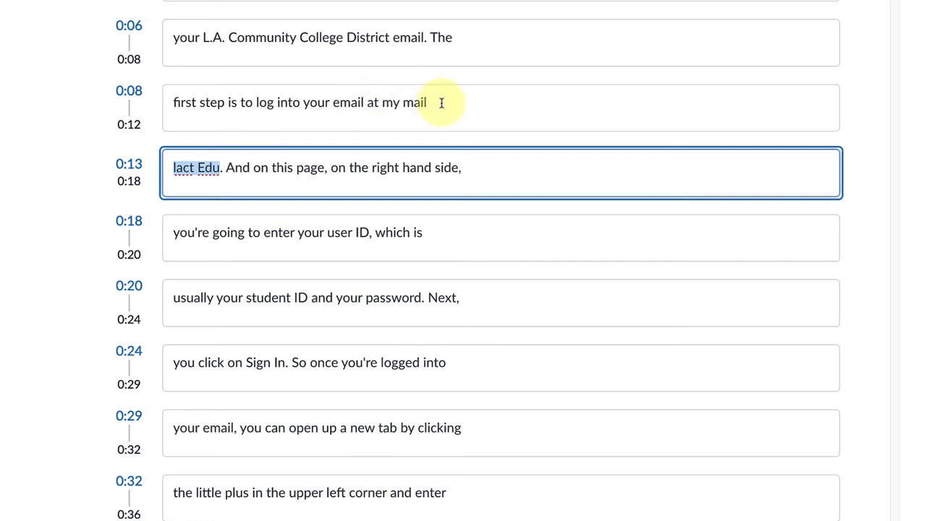
pyautogui.moveTo(438, 102); pyautogui.dragTo(240, 103)
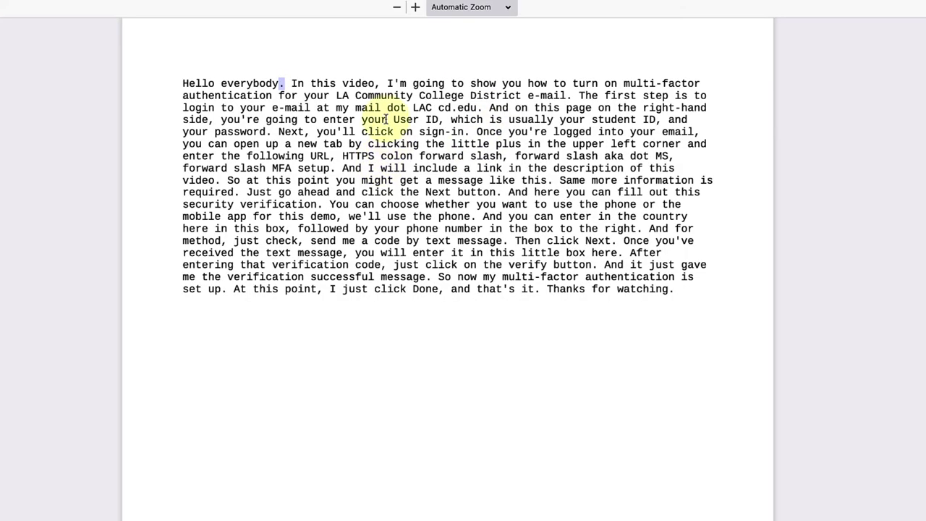
pyautogui.click(355, 107)
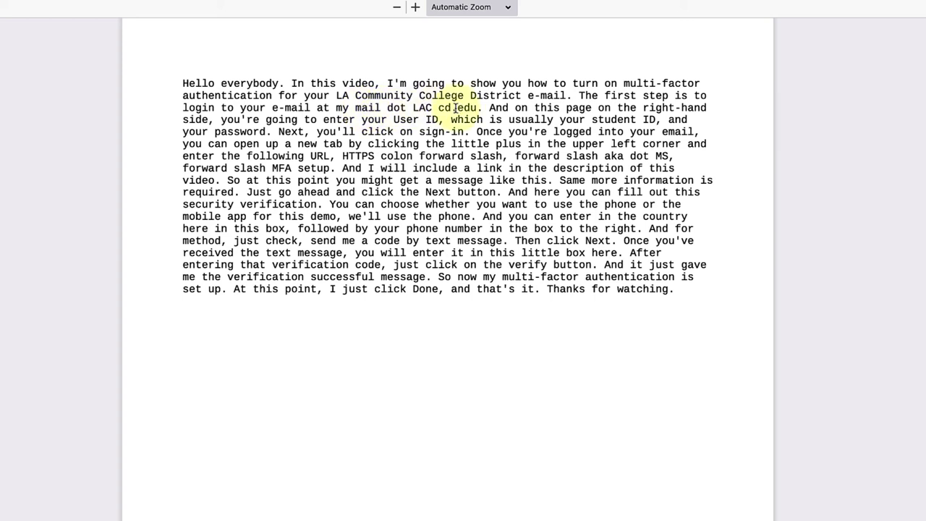
pyautogui.moveTo(477, 108); pyautogui.dragTo(314, 108)
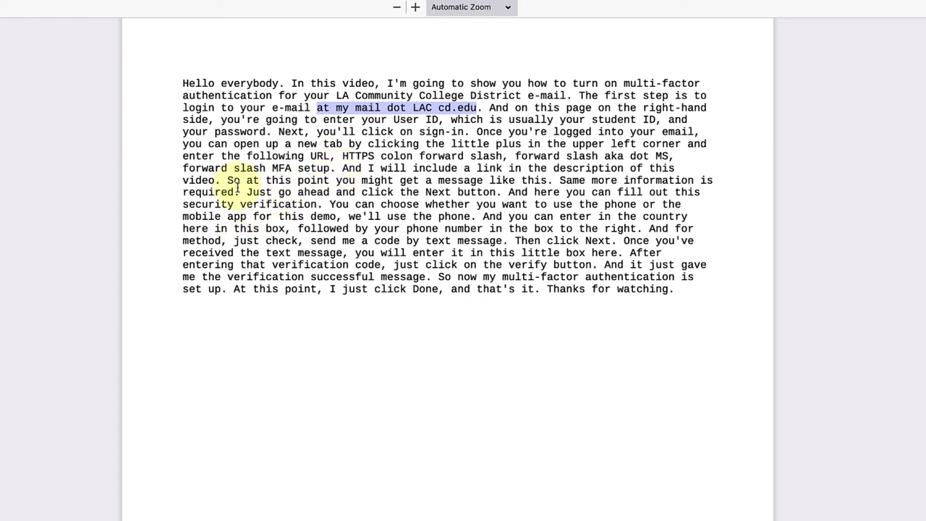
pyautogui.moveTo(247, 194); pyautogui.dragTo(494, 193)
pyautogui.click(442, 192)
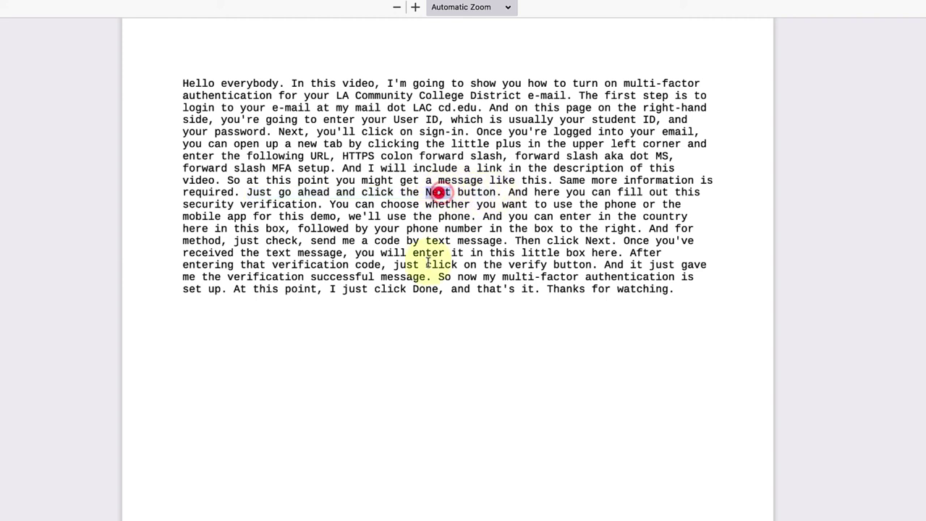
# - Compare transcript 'Next' with lowercase 'next' in the 0:58 caption, then scroll the captions back to the top
pyautogui.click(438, 203)
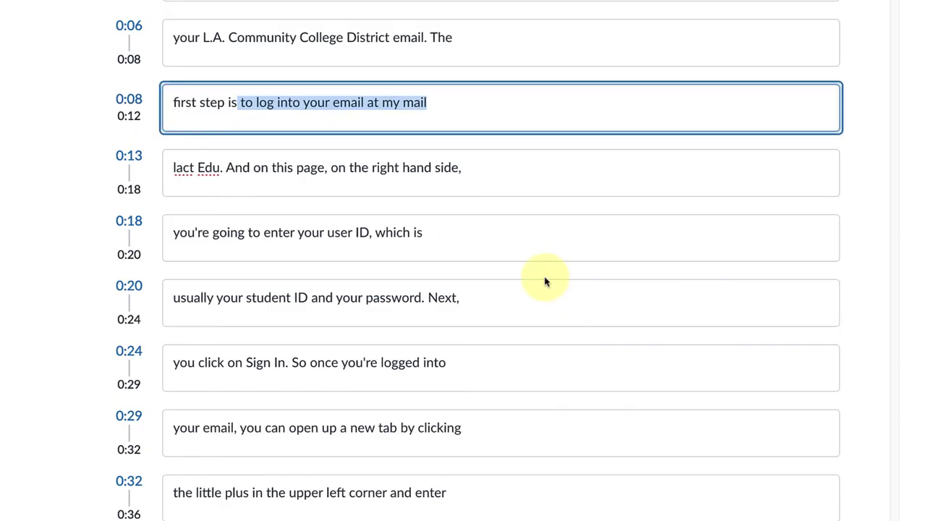
pyautogui.scroll(-1, 547, 279)
pyautogui.scroll(-5, 544, 282)
pyautogui.scroll(-3, 539, 275)
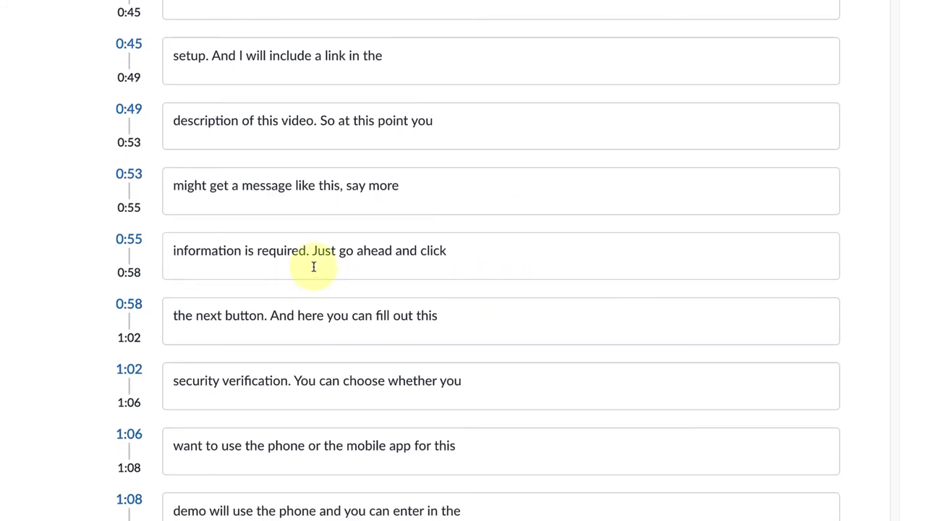
pyautogui.doubleClick(208, 316)
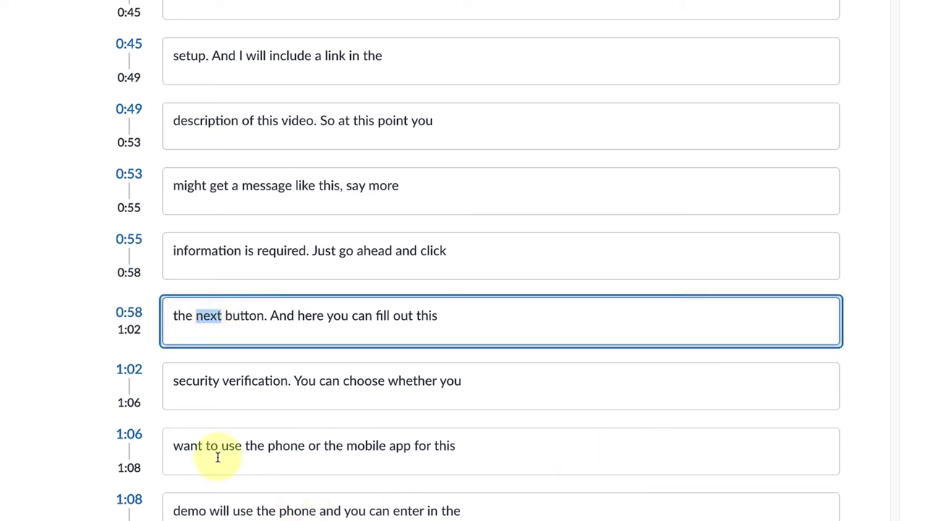
pyautogui.scroll(-2, 310, 441)
pyautogui.scroll(-1, 309, 441)
pyautogui.scroll(-4, 330, 216)
pyautogui.scroll(-2, 327, 215)
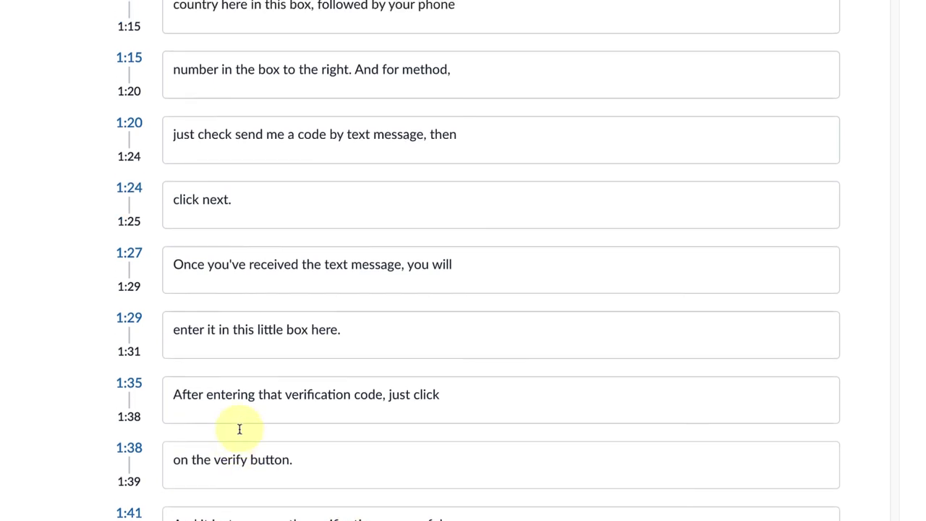
pyautogui.scroll(6, 251, 133)
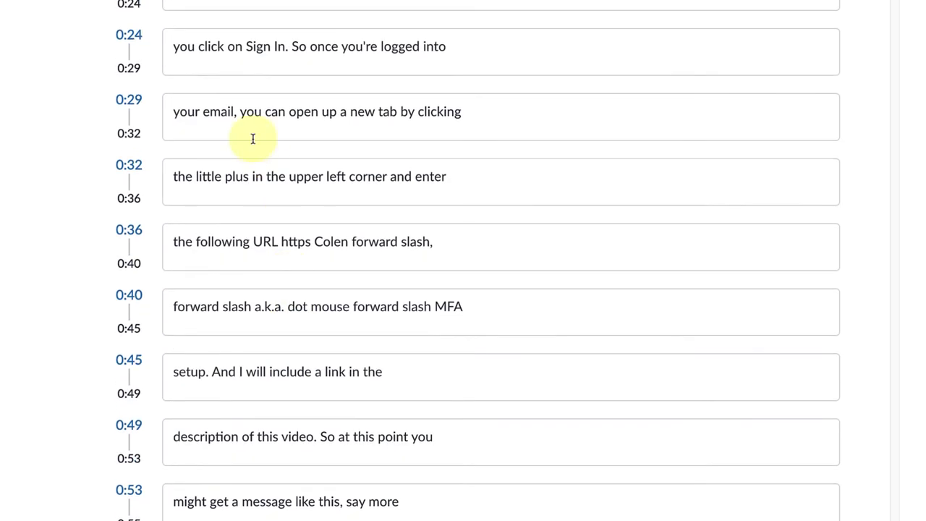
pyautogui.scroll(1, 355, 325)
pyautogui.scroll(8, 356, 325)
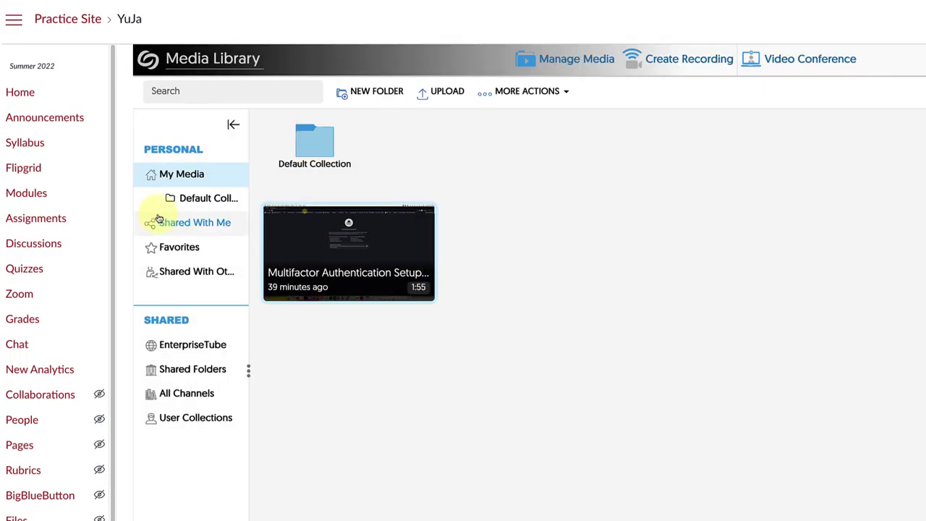
# - Open the Multifactor video in YuJa's video editor with the caption list showing
pyautogui.moveTo(365, 275)
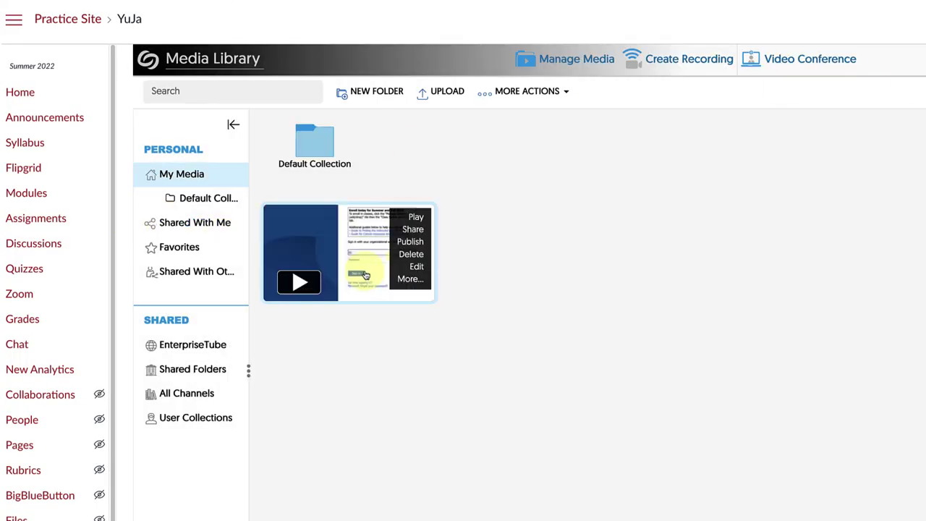
pyautogui.click(417, 267)
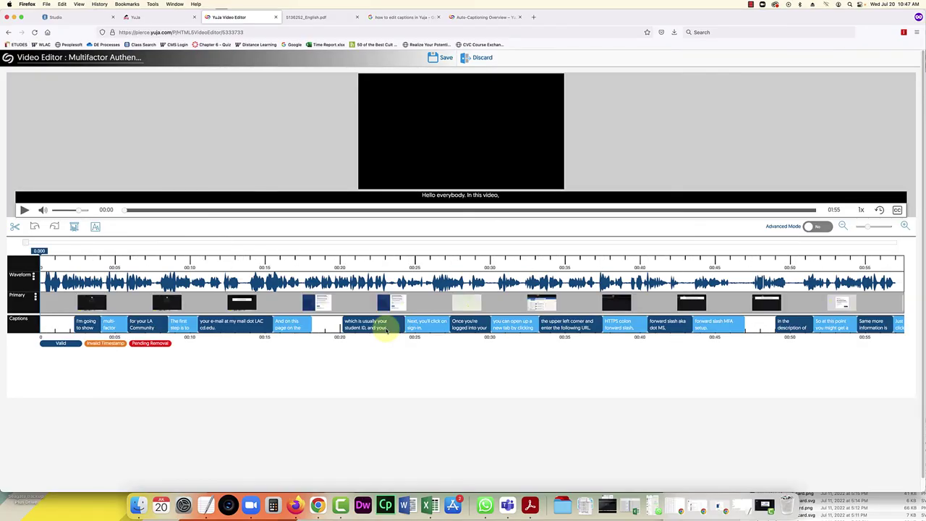
pyautogui.click(898, 214)
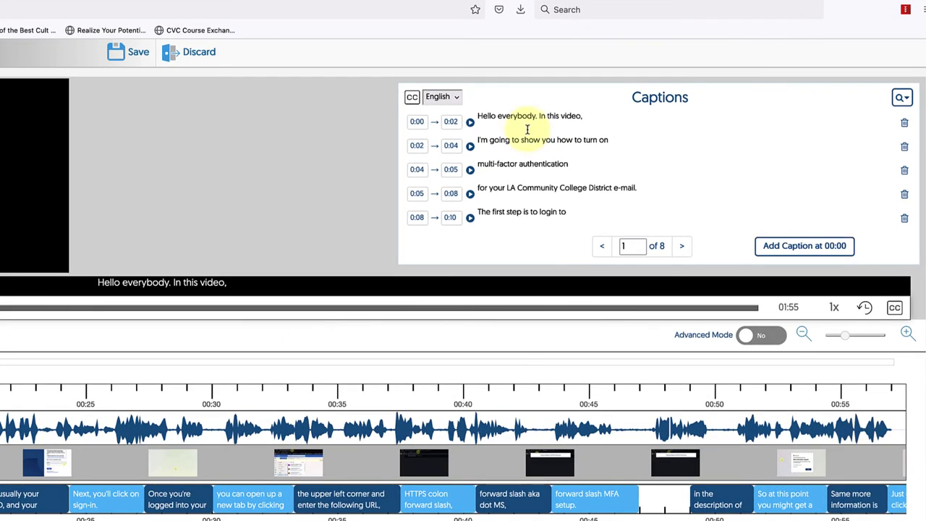
# - Step through the first captions to the District e-mail line, then go to caption page 2
pyautogui.click(675, 97)
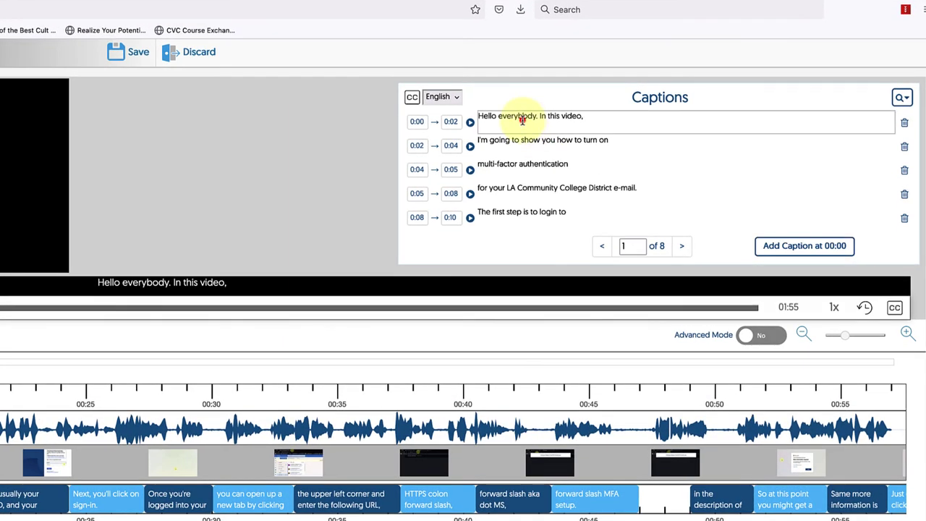
pyautogui.click(573, 143)
pyautogui.click(552, 162)
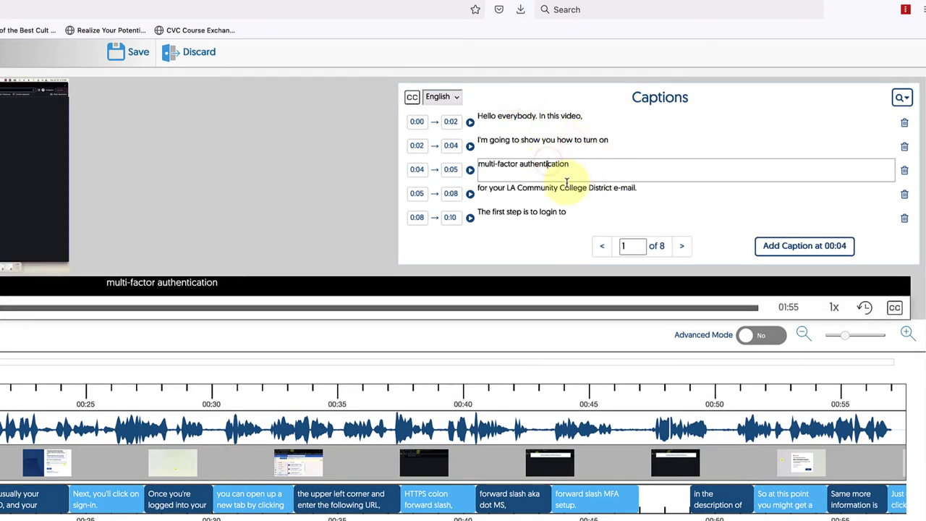
pyautogui.click(564, 186)
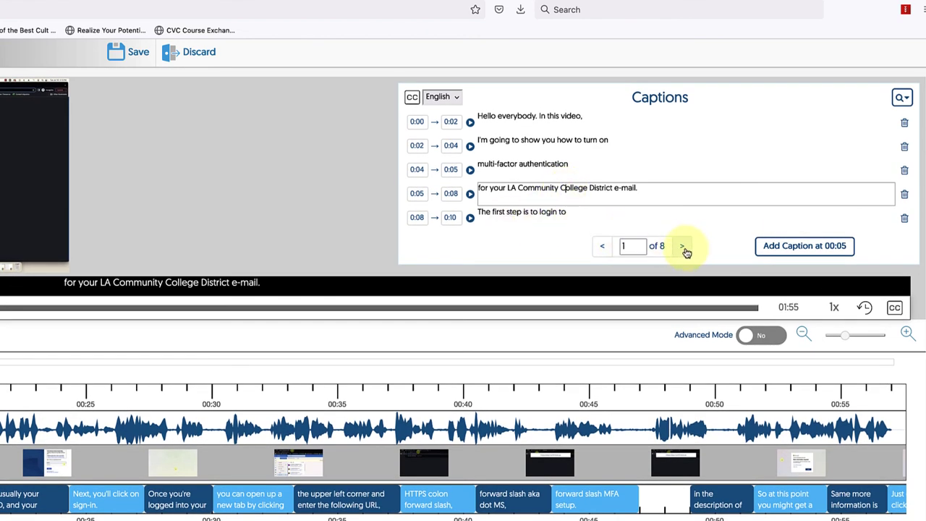
pyautogui.click(684, 248)
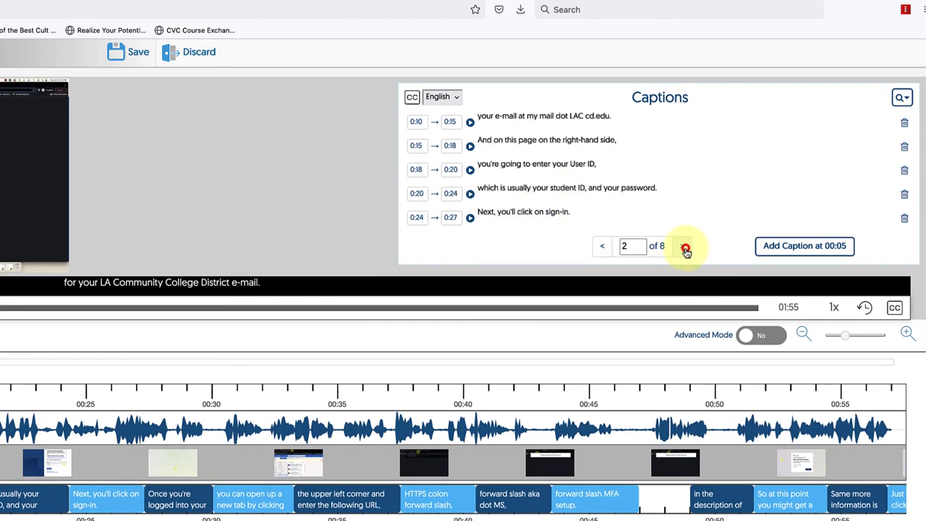
# - Replace the misheard 'LAC cd.edu.' in the 0:10 caption with 'mail.laccd.edu', then go to page 3
pyautogui.click(588, 118)
pyautogui.doubleClick(577, 116)
pyautogui.moveTo(611, 116); pyautogui.dragTo(569, 118)
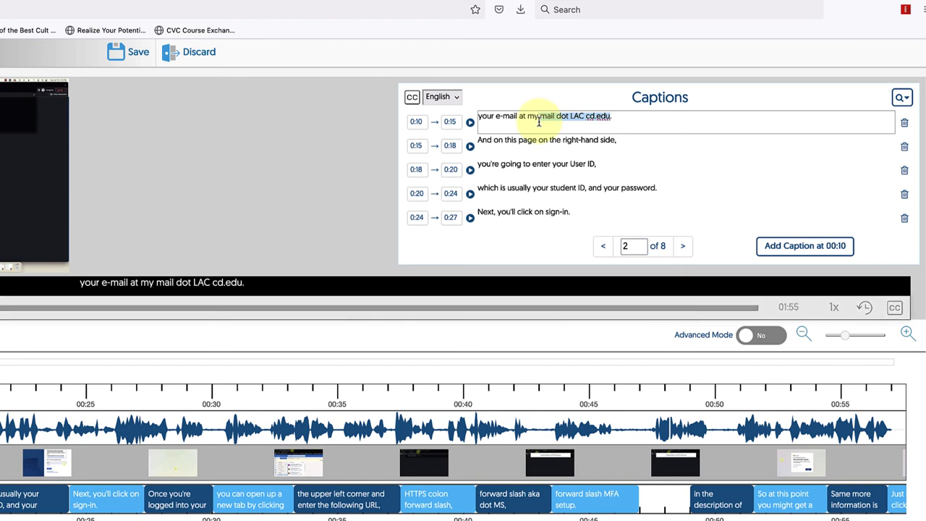
pyautogui.write('ma')
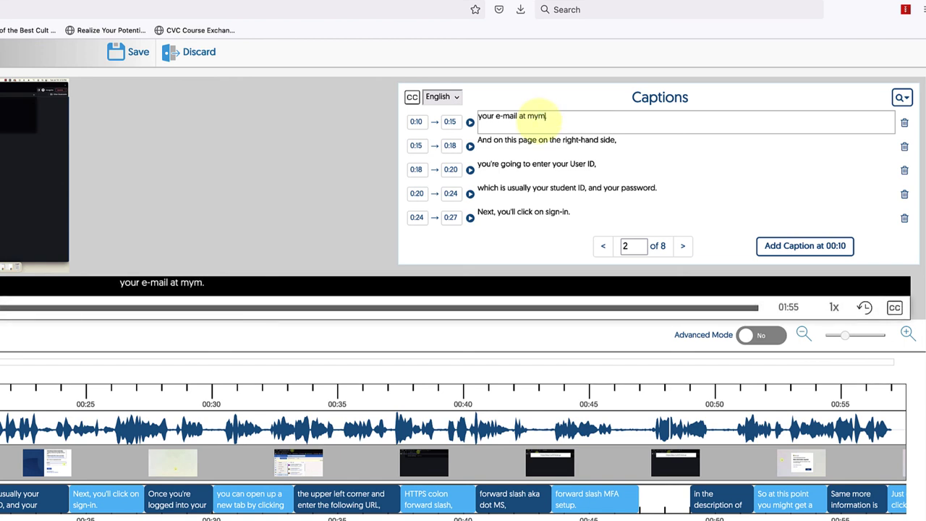
pyautogui.write('il.laccd.edu.')
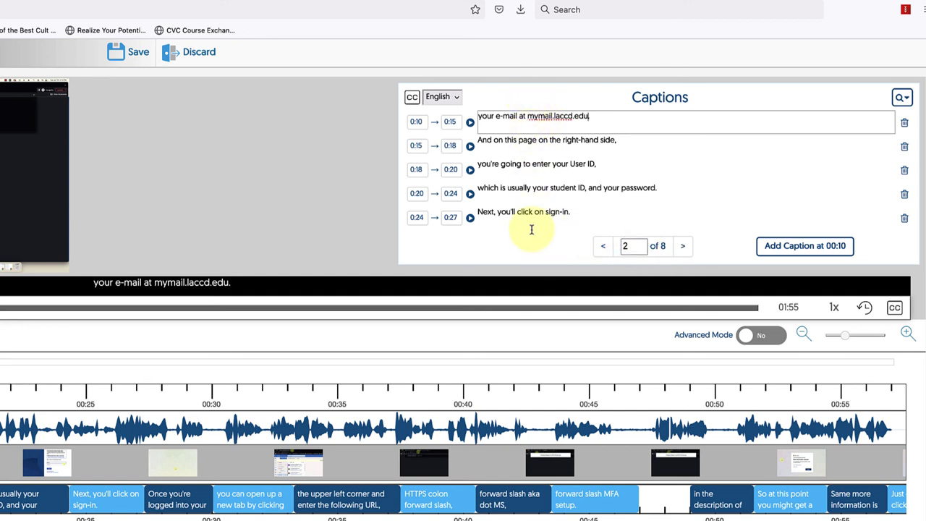
pyautogui.click(682, 246)
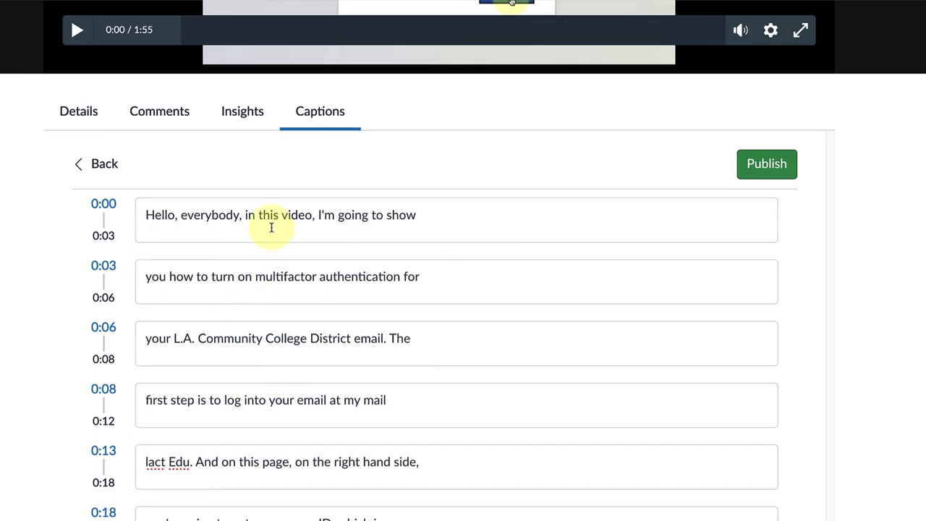
pyautogui.scroll(-5, 267, 224)
pyautogui.scroll(-5, 266, 227)
pyautogui.scroll(-3, 322, 507)
pyautogui.scroll(10, 306, 471)
pyautogui.scroll(-10, 287, 349)
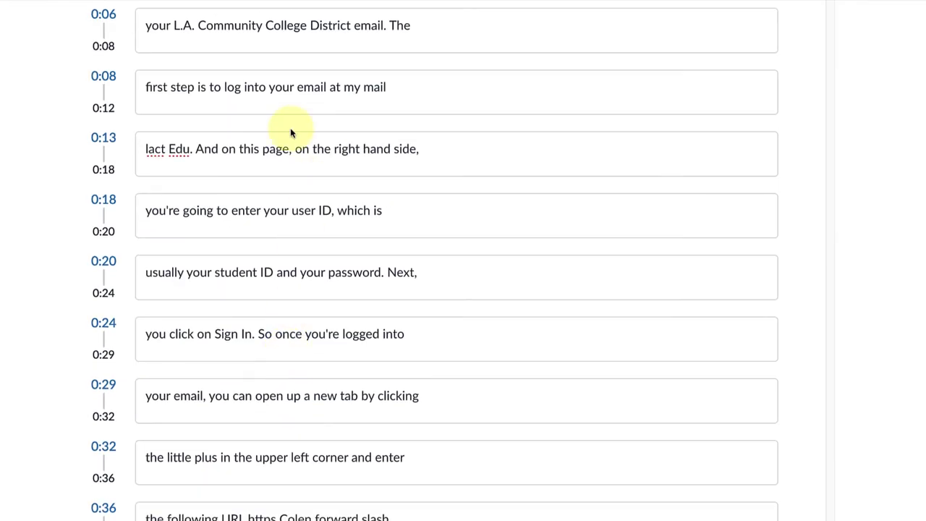
pyautogui.scroll(-7, 333, 416)
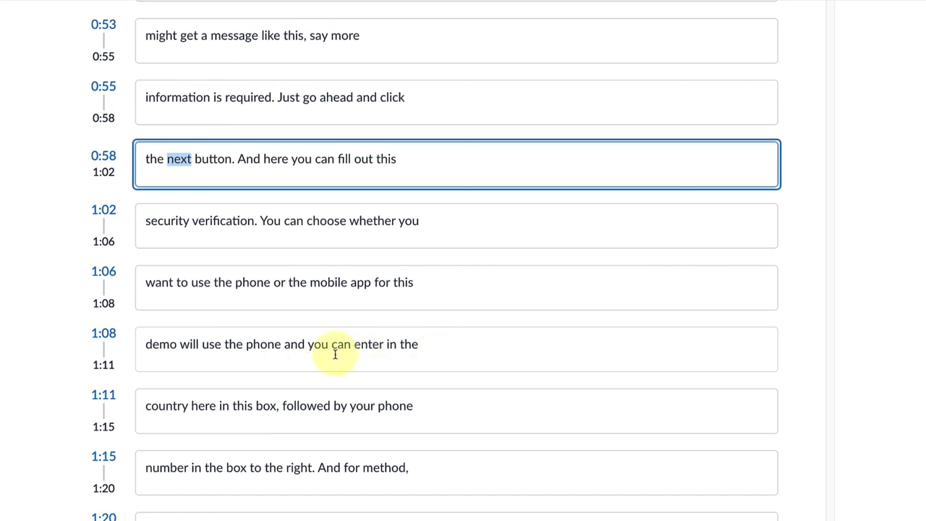
pyautogui.scroll(15, 289, 365)
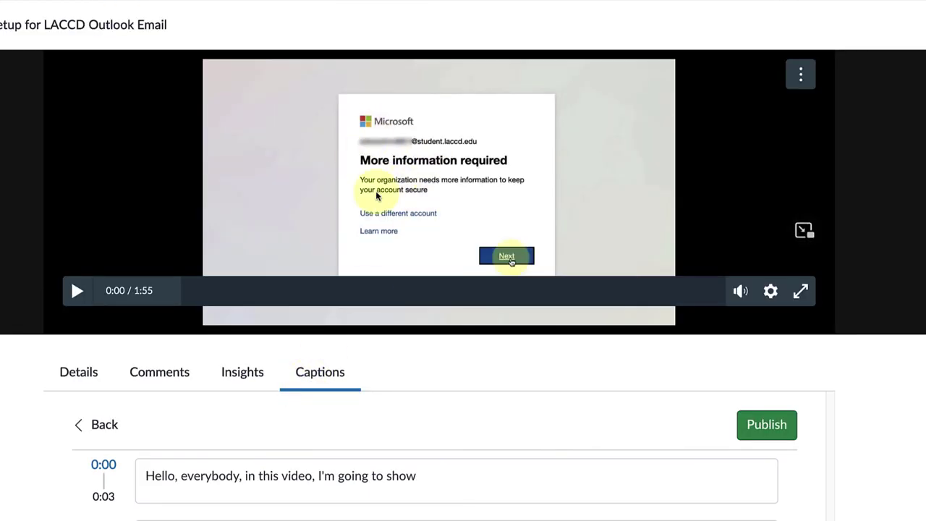